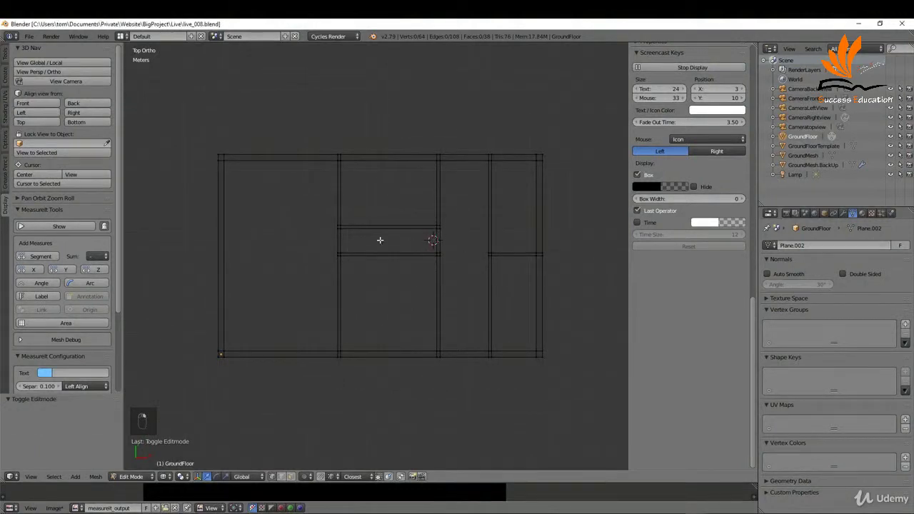
# Step: Add a two-cut loop cut through the central interior wall, bringing the mesh to 40 faces
pyautogui.hotkey('ctrl', 'r')
pyautogui.scroll(1, 438, 237)
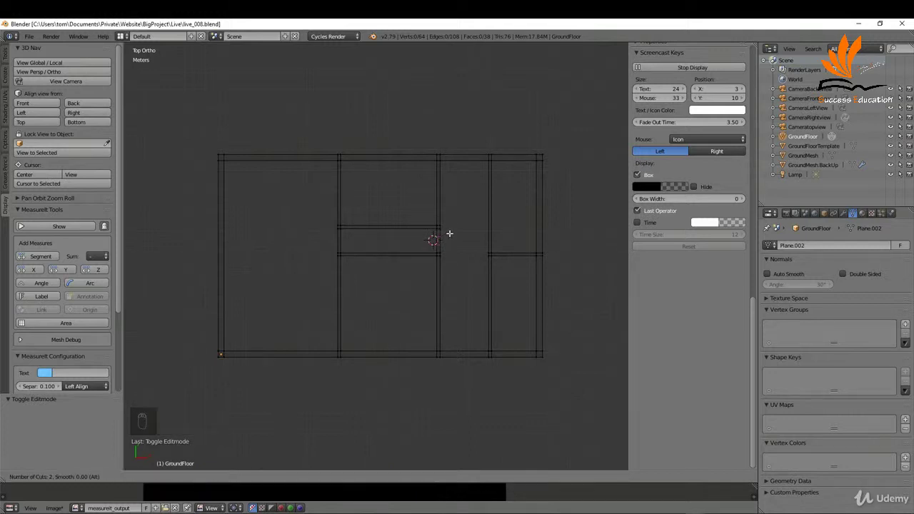
pyautogui.click(449, 234)
pyautogui.scroll(4, 457, 232)
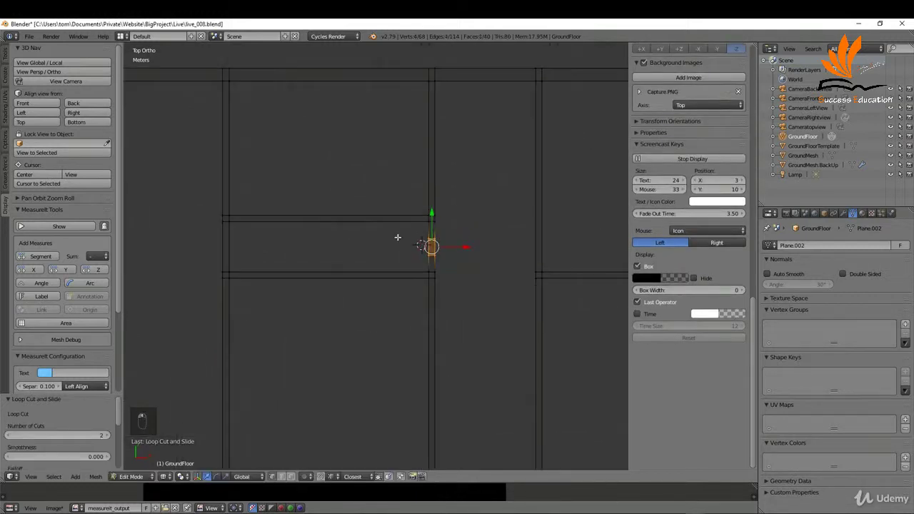
# Step: Add another loop cut at the wall's left edge and measure the new edge with MeasureIt Segment
pyautogui.hotkey('ctrl', 'r')
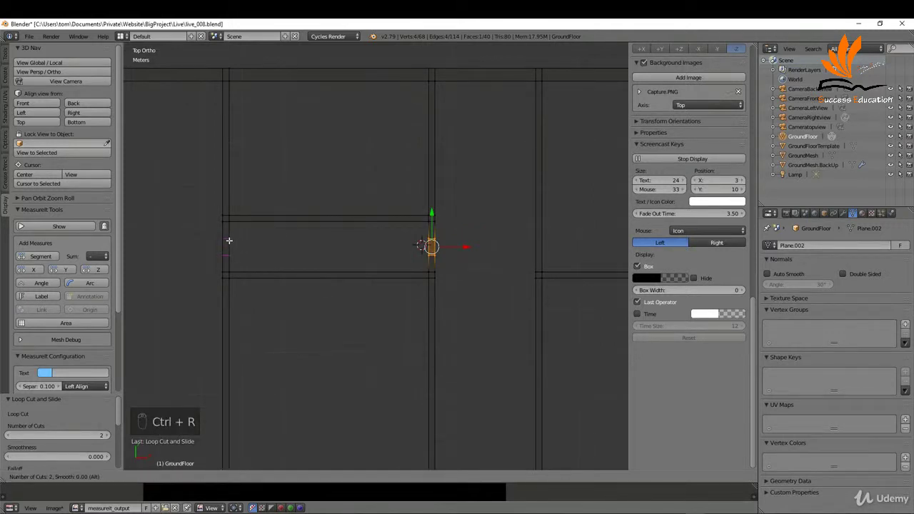
pyautogui.click(229, 240)
pyautogui.click(230, 242)
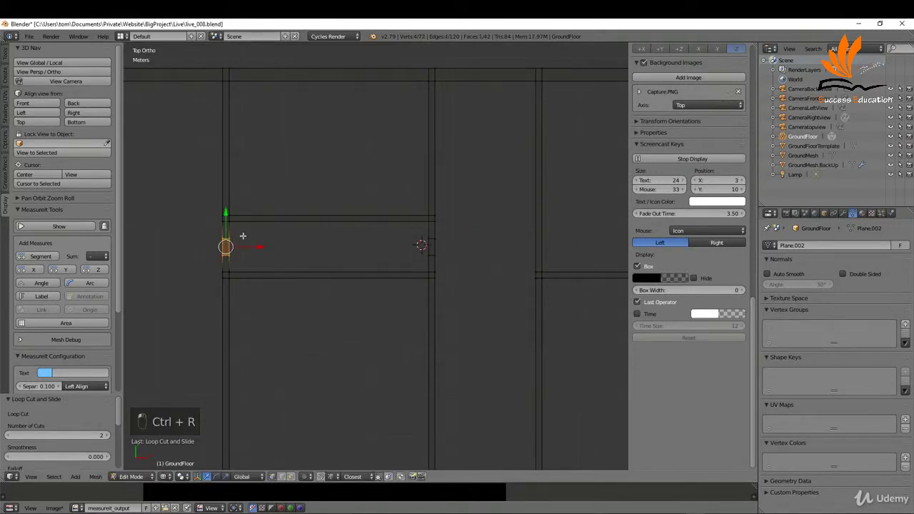
pyautogui.rightClick(434, 239)
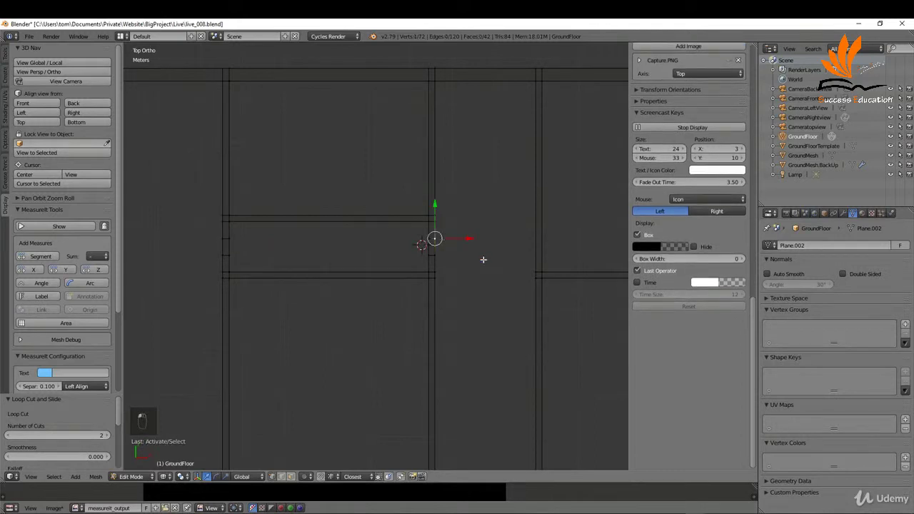
pyautogui.keyDown('shift'); pyautogui.rightClick(448, 258); pyautogui.keyUp('shift')
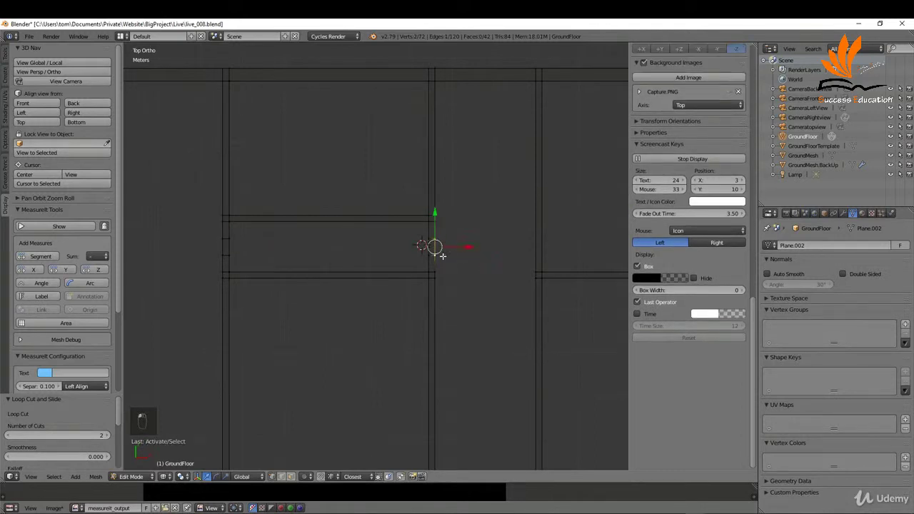
pyautogui.click(48, 254)
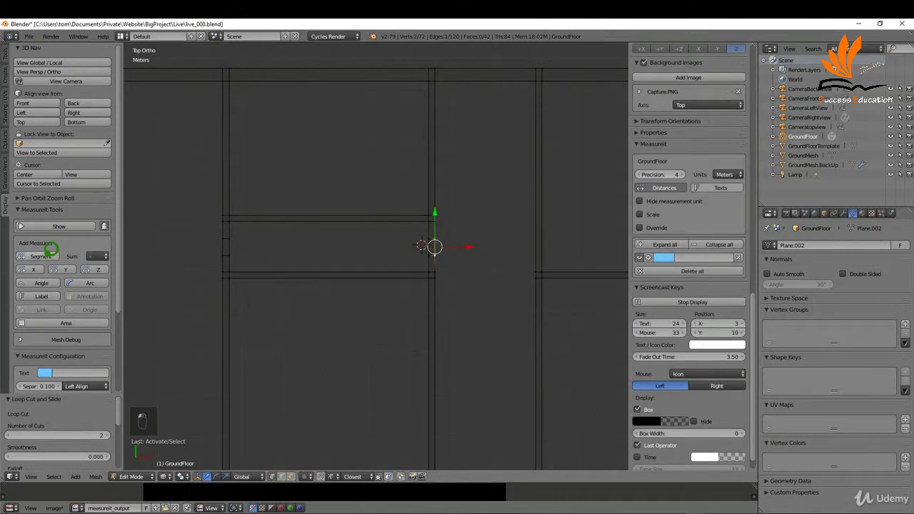
pyautogui.scroll(5, 440, 241)
pyautogui.scroll(3, 441, 241)
# Step: Box-select the face between the cuts and scale it to 1.0000 m
pyautogui.press('b')
pyautogui.moveTo(364, 214); pyautogui.dragTo(481, 333)
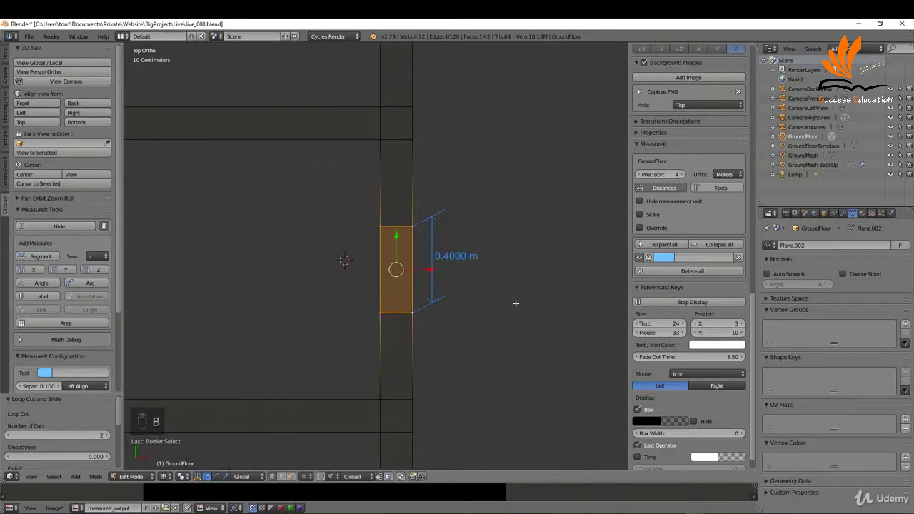
pyautogui.press('s')
pyautogui.click(205, 398)
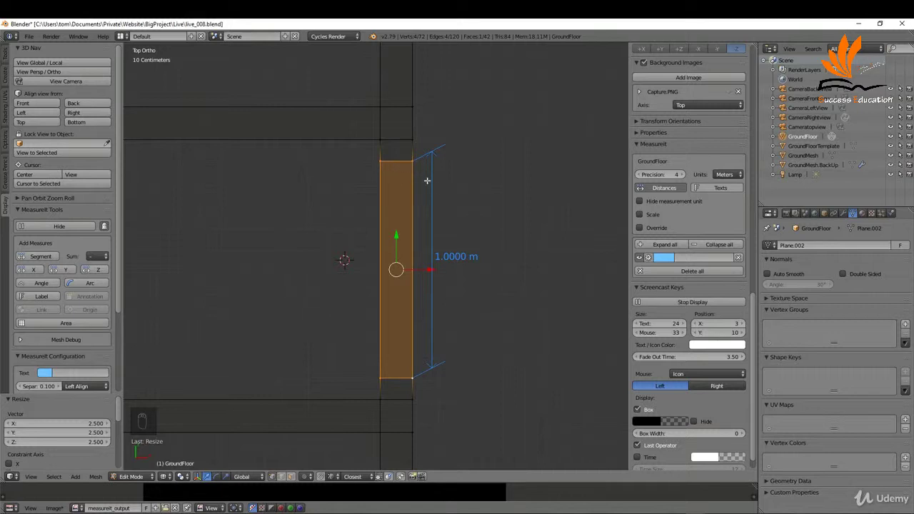
# Step: Delete the 1 m face to open the doorway in the central wall
pyautogui.press('Delete')
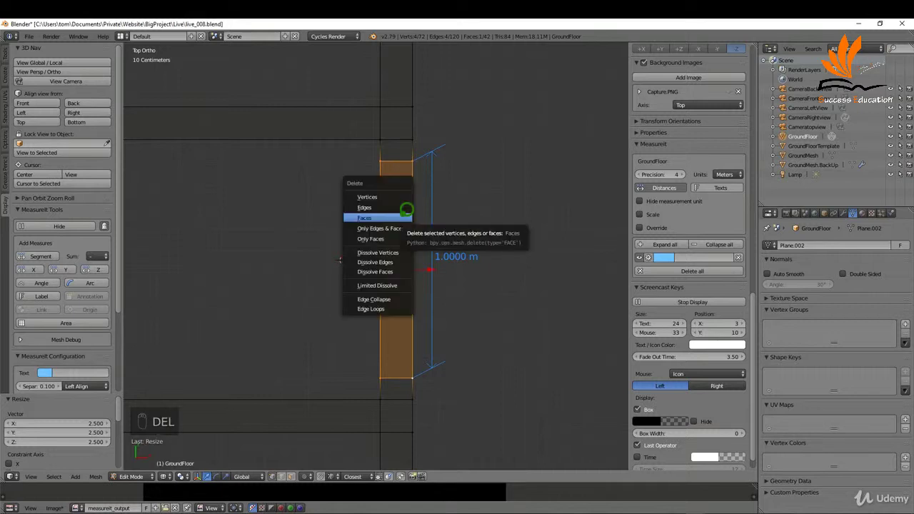
pyautogui.click(400, 216)
pyautogui.scroll(-8, 461, 233)
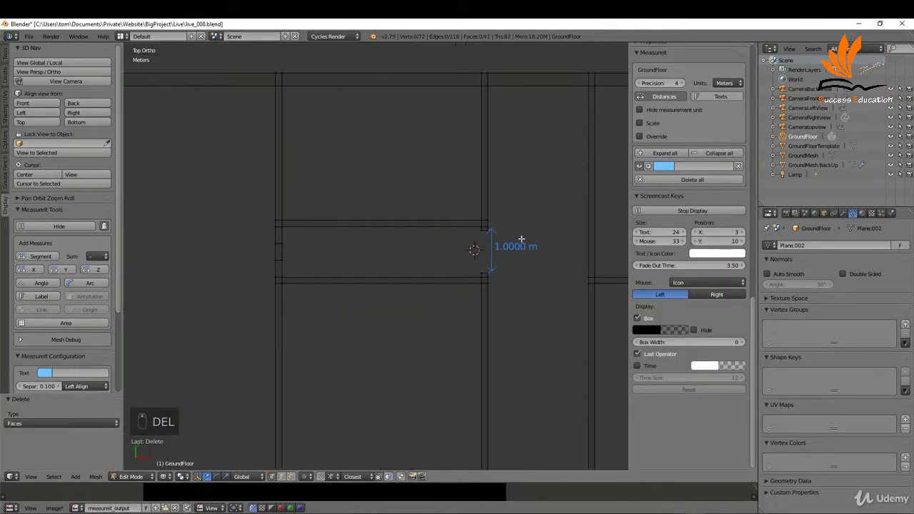
pyautogui.scroll(2, 280, 251)
pyautogui.rightClick(280, 242)
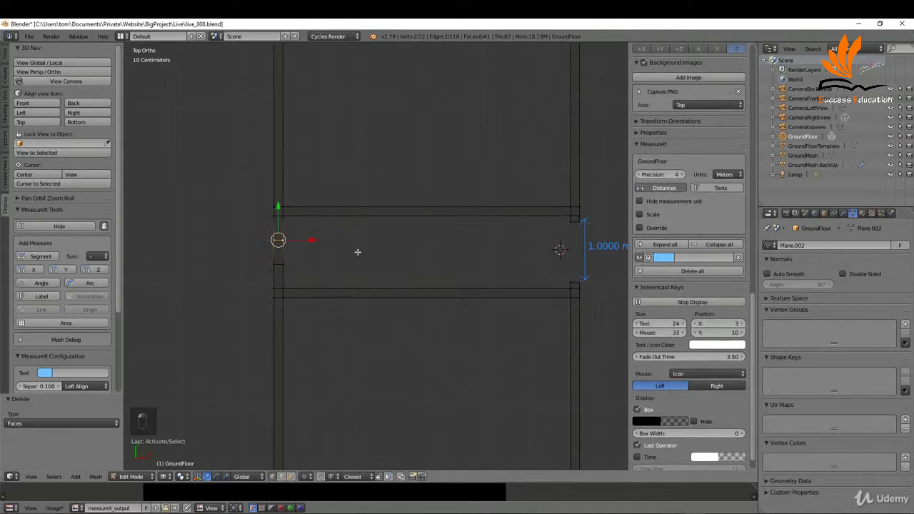
# Step: Set the snap element and move the vertex 30 cm up and back down along Y
pyautogui.click(332, 475)
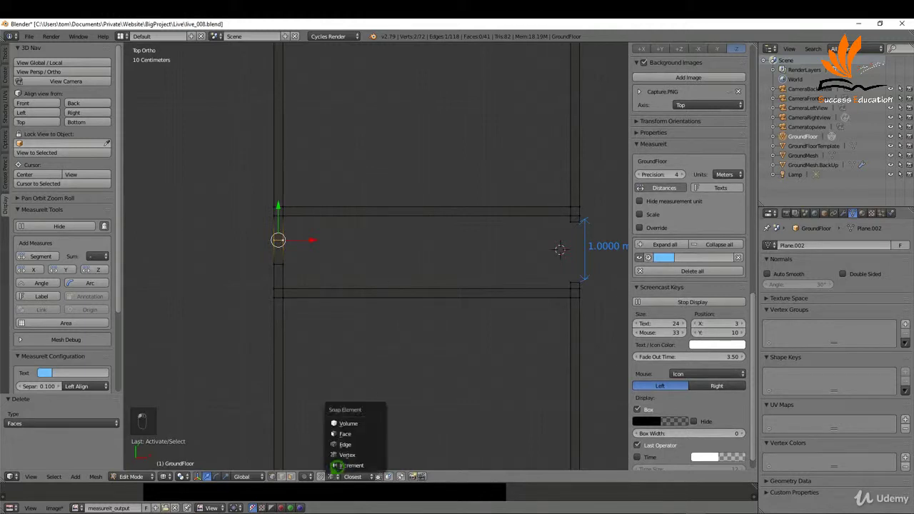
pyautogui.click(342, 457)
pyautogui.press('g')
pyautogui.press('y')
pyautogui.click(568, 222)
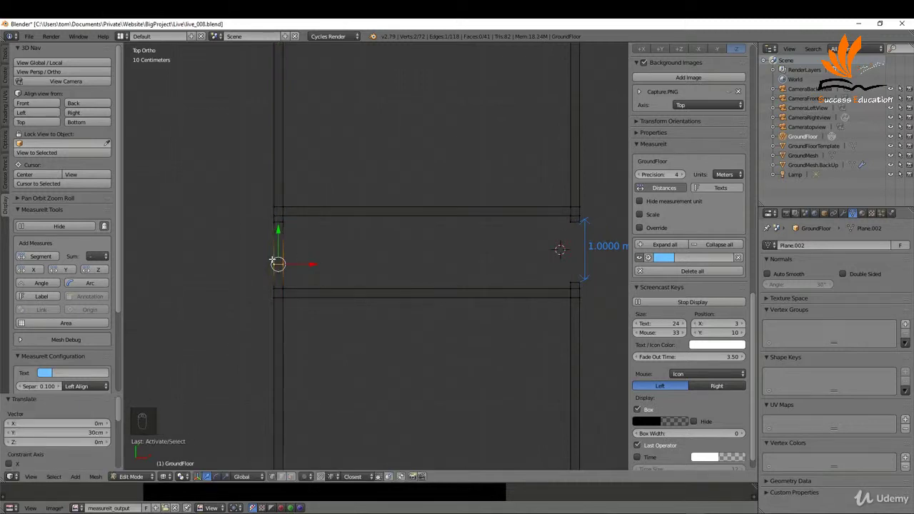
pyautogui.press('g')
pyautogui.press('y')
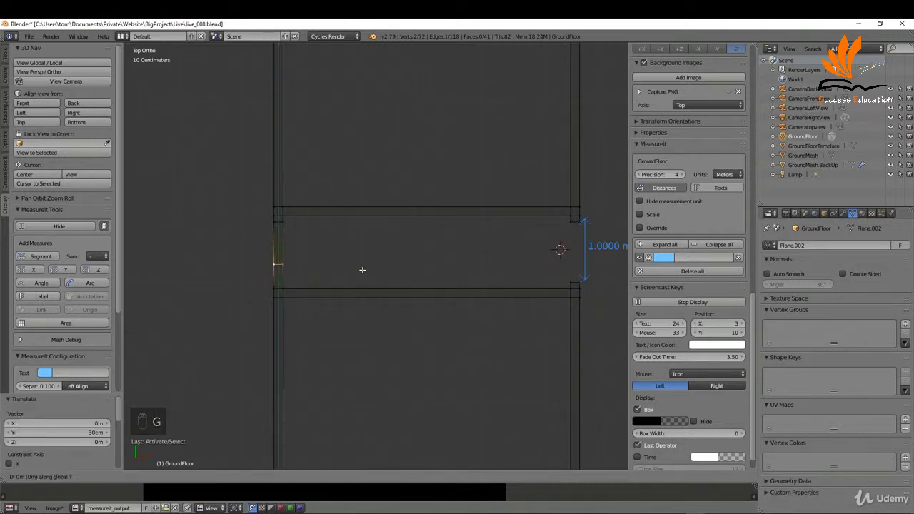
pyautogui.click(569, 280)
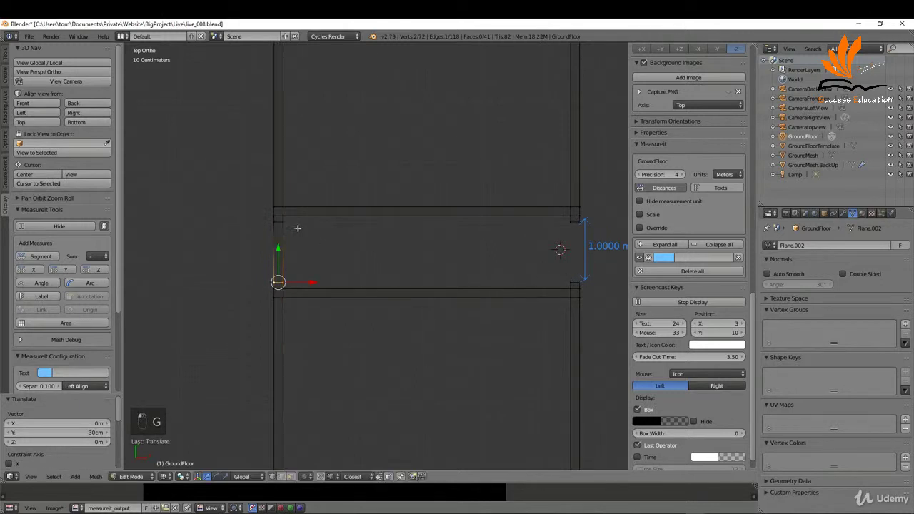
# Step: Delete the thin face on the left wall where the middle corridor meets it
pyautogui.click(265, 243)
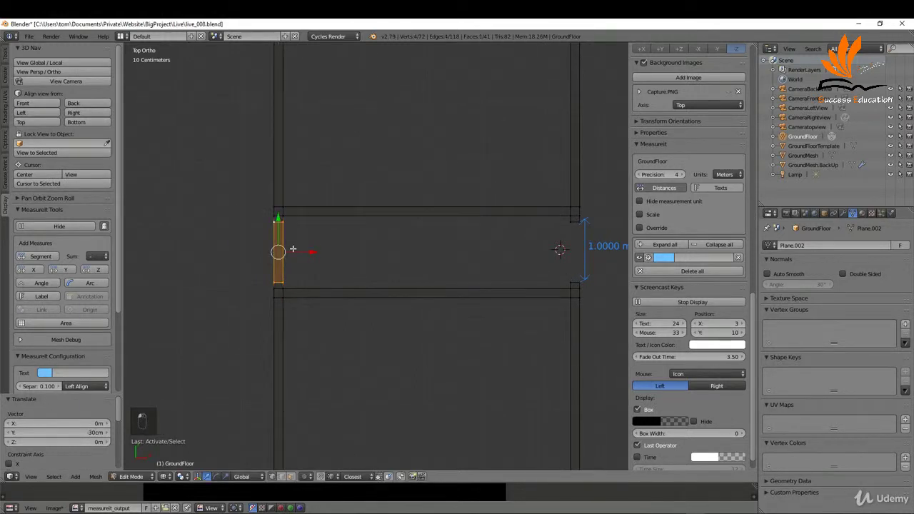
pyautogui.press('x')
pyautogui.click(293, 243)
pyautogui.scroll(-4, 223, 243)
pyautogui.keyDown('shift'); pyautogui.moveTo(306, 249); pyautogui.dragTo(392, 236, button='middle'); pyautogui.keyUp('shift')
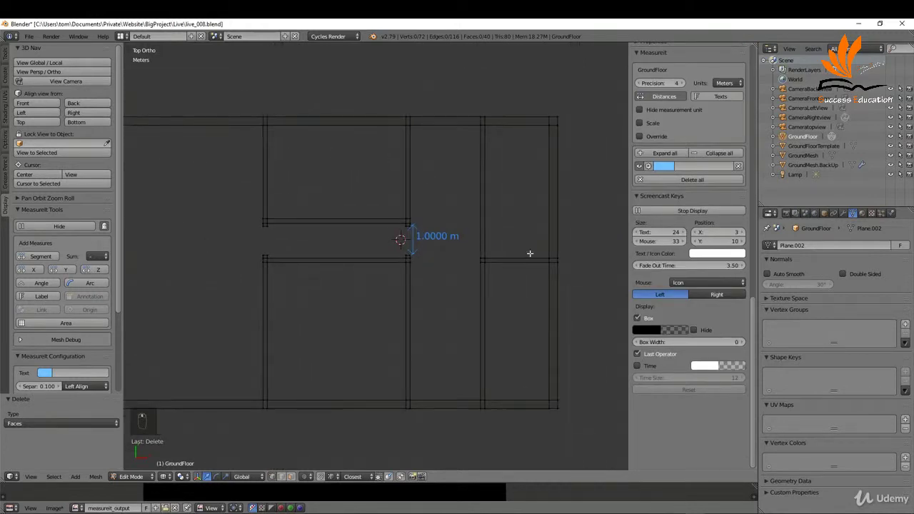
pyautogui.scroll(1, 558, 255)
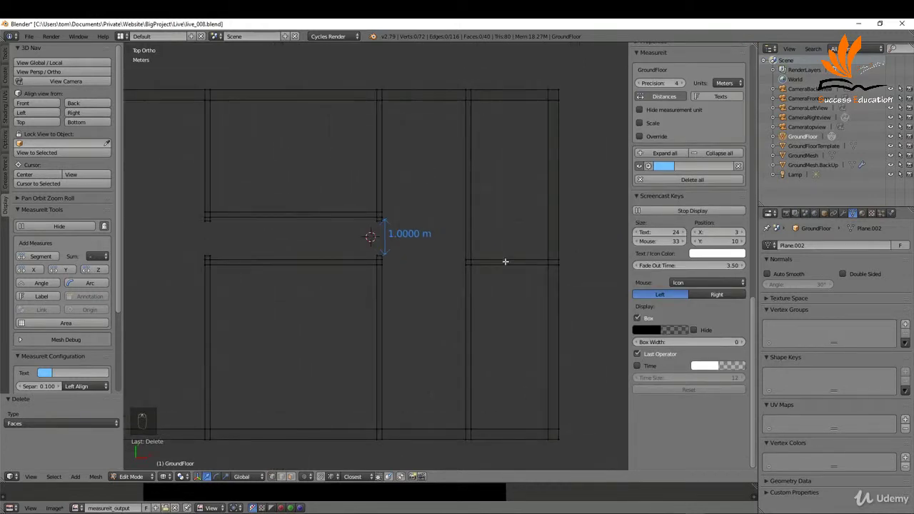
pyautogui.hotkey('ctrl', 'r')
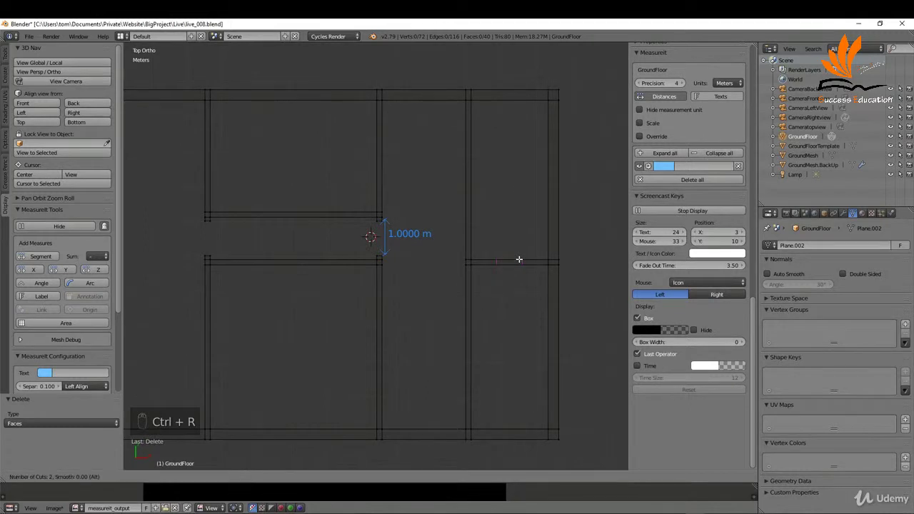
# Step: Confirm the loop cut on the right wall and measure its edge at 0.7333 m
pyautogui.click(520, 260)
pyautogui.rightClick(521, 255)
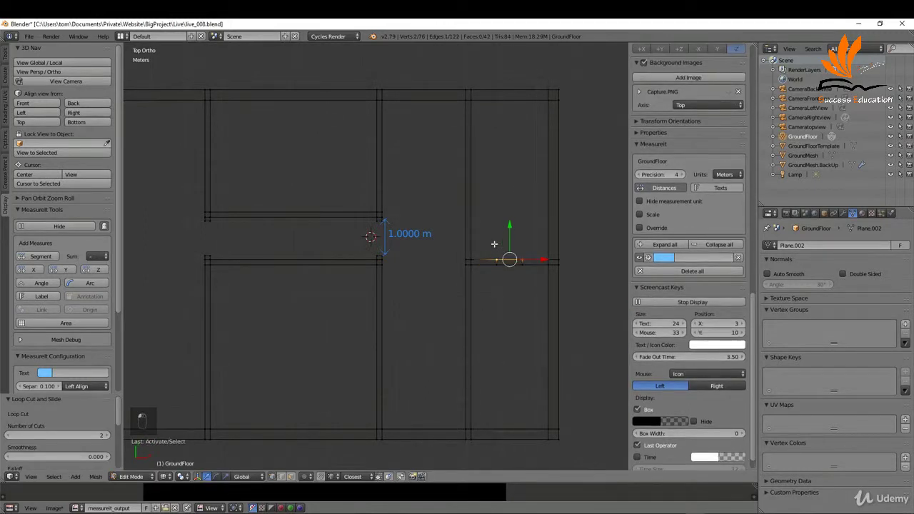
pyautogui.click(57, 254)
pyautogui.scroll(5, 541, 262)
pyautogui.scroll(1, 443, 248)
# Step: Box-select the face under the measurement and scale it along X to 1.0000 m
pyautogui.press('b')
pyautogui.moveTo(422, 229); pyautogui.dragTo(538, 279)
pyautogui.scroll(3, 541, 263)
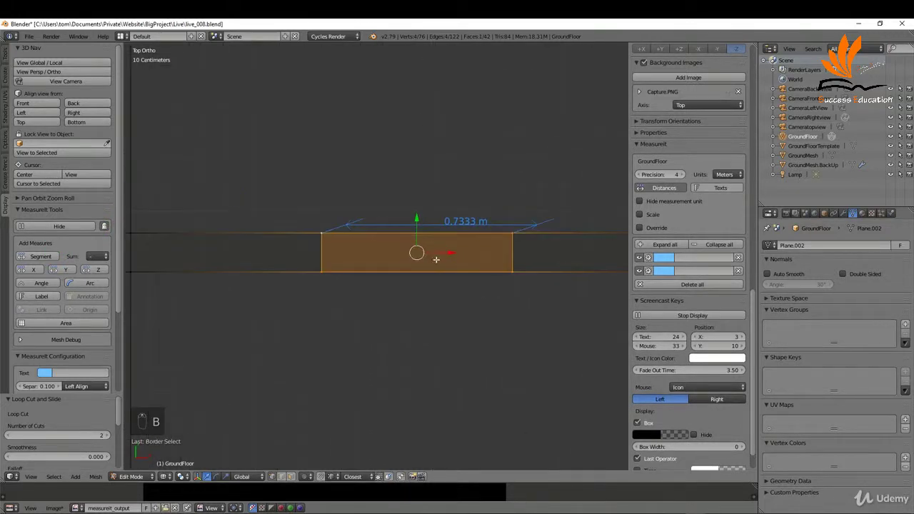
pyautogui.press('s')
pyautogui.press('x')
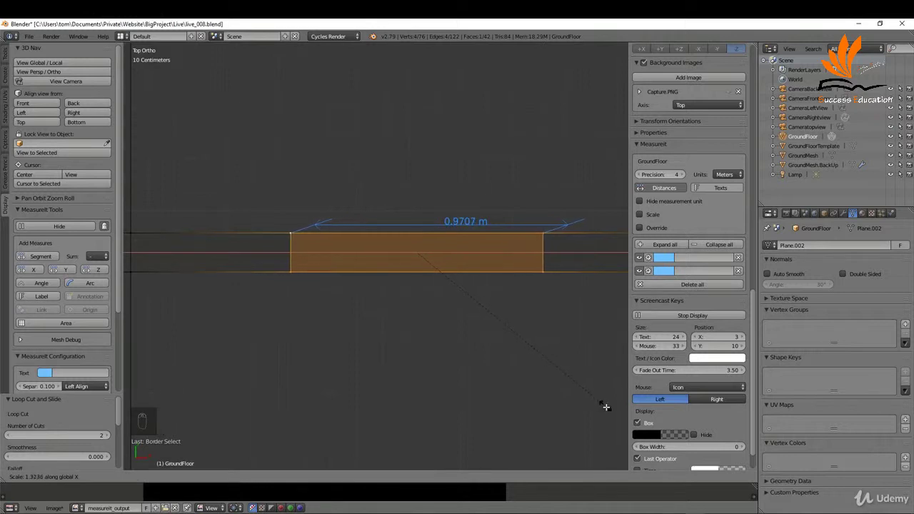
pyautogui.click(618, 433)
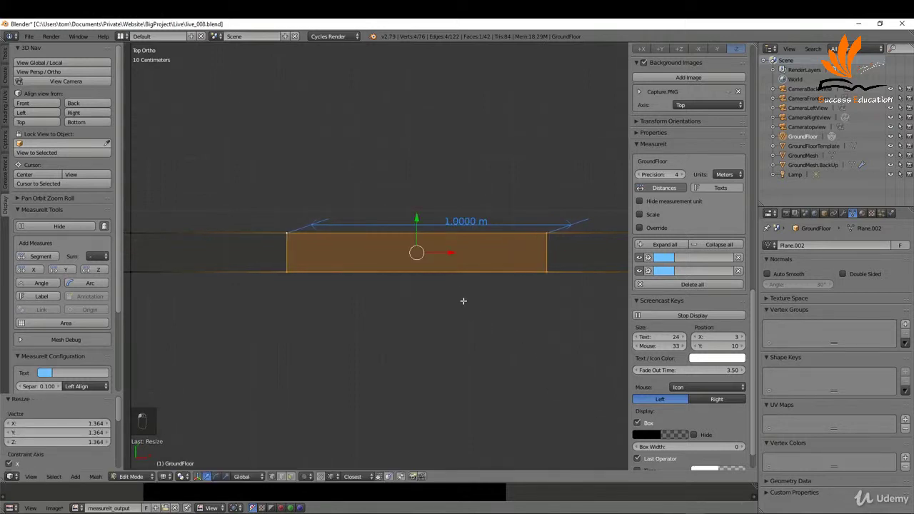
# Step: Delete the face to open the doorway and remove both measurement labels
pyautogui.press('x')
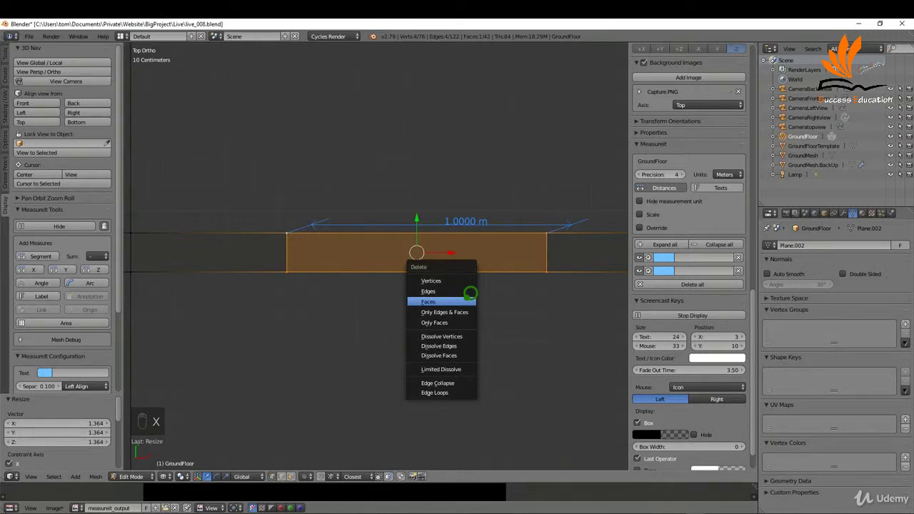
pyautogui.click(464, 301)
pyautogui.scroll(-6, 429, 268)
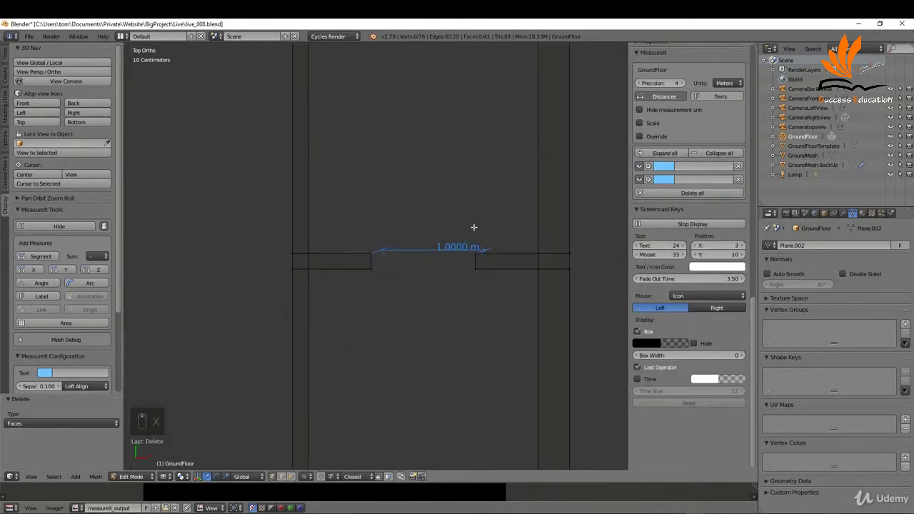
pyautogui.scroll(-4, 520, 279)
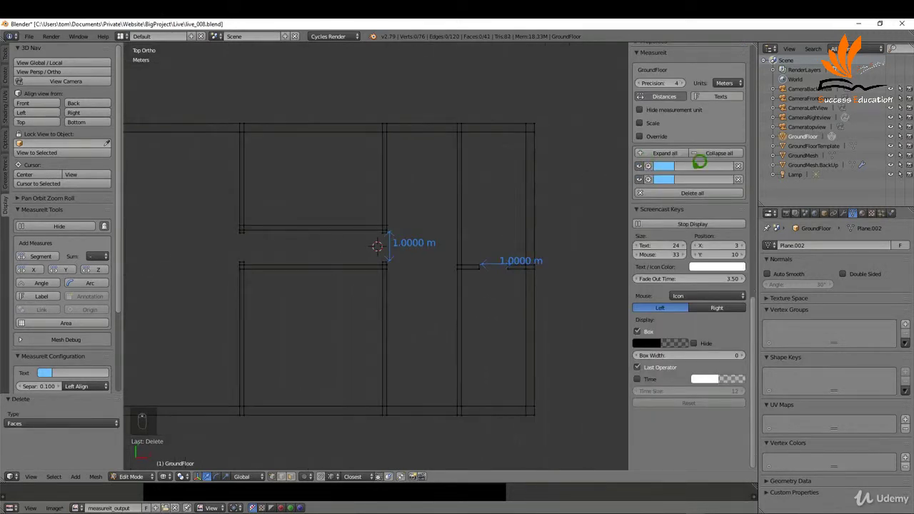
pyautogui.click(738, 166)
pyautogui.click(738, 166)
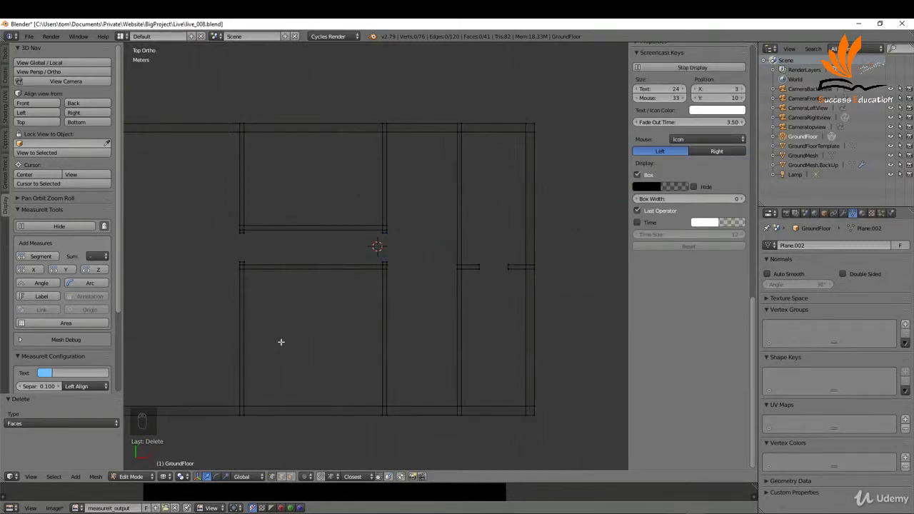
# Step: Add two loop cuts in the left interior wall and measure the cut segment
pyautogui.hotkey('ctrl', 'r')
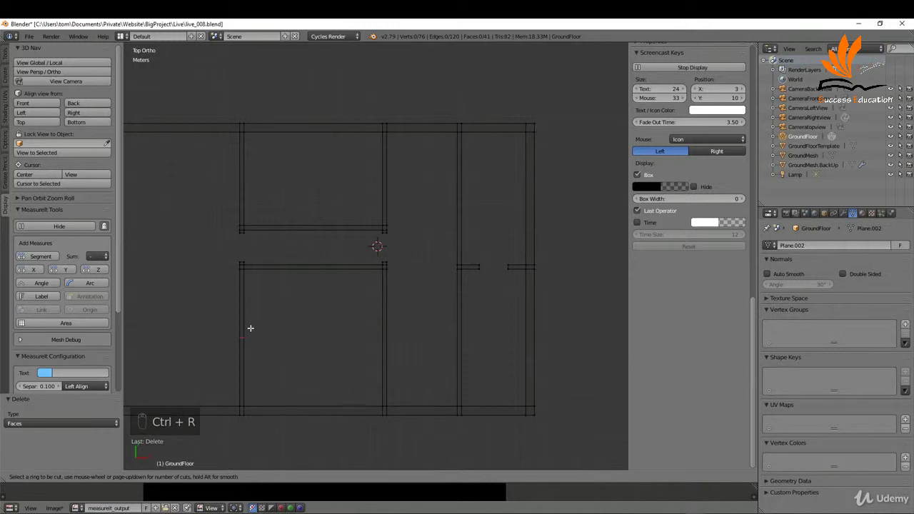
pyautogui.scroll(1, 250, 328)
pyautogui.click(249, 327)
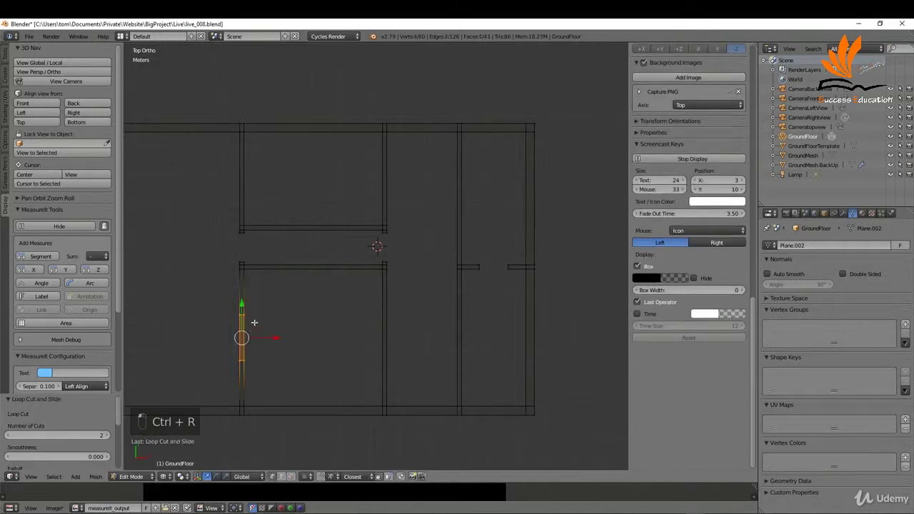
pyautogui.rightClick(250, 336)
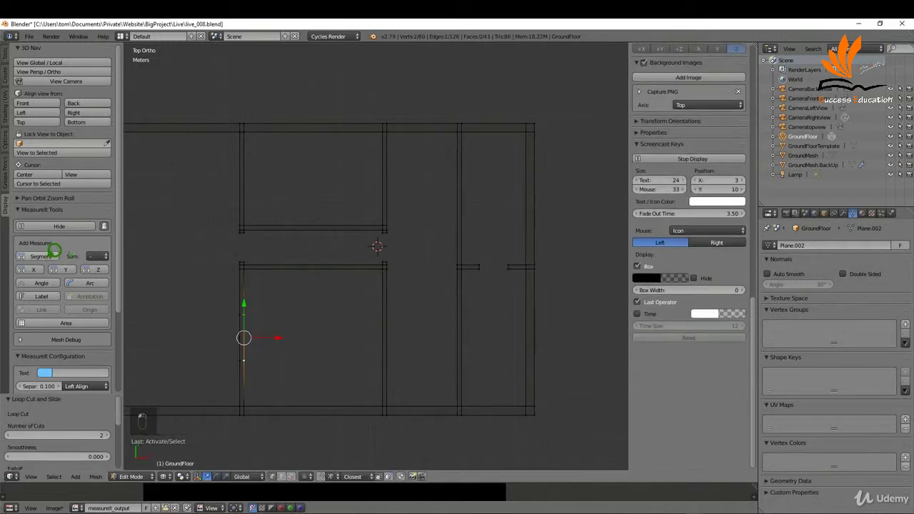
pyautogui.click(41, 256)
# Step: Scale the face between the cuts along Y to 1.0000 m and delete it
pyautogui.keyDown('shift'); pyautogui.rightClick(242, 350); pyautogui.keyUp('shift')
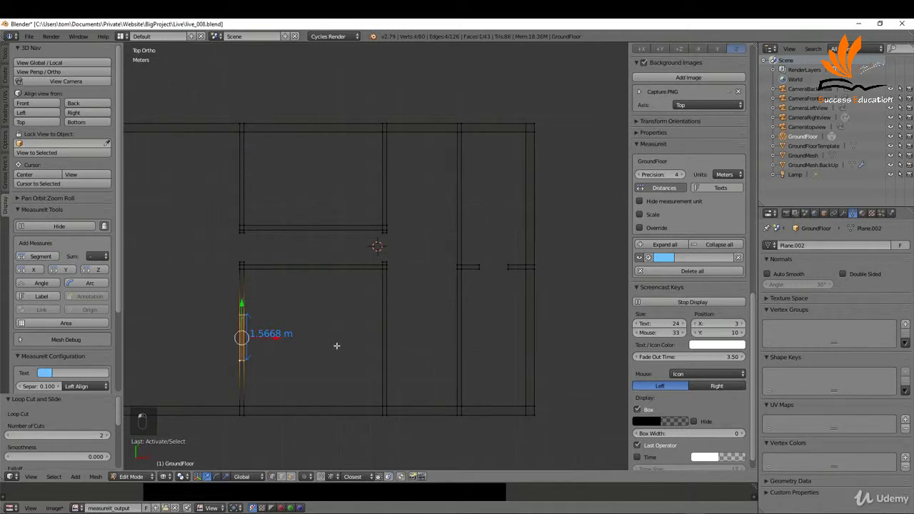
pyautogui.scroll(8, 247, 343)
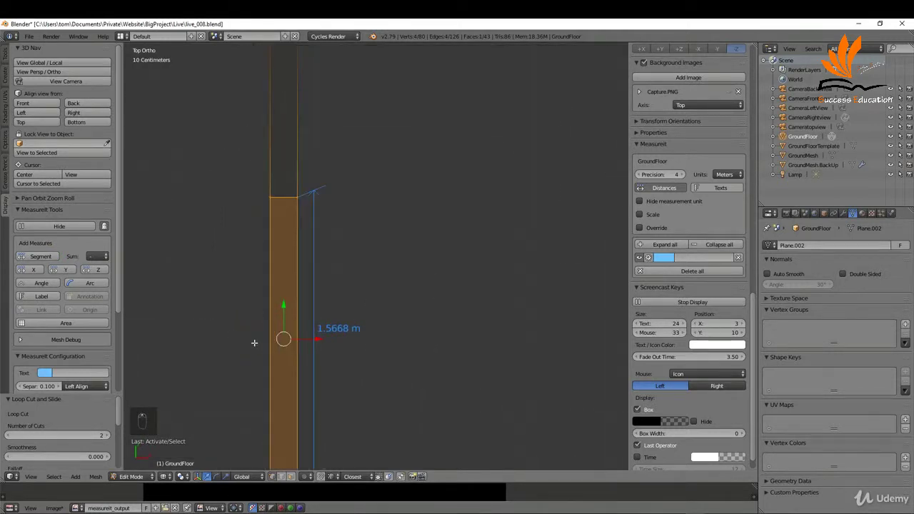
pyautogui.press('s')
pyautogui.press('y')
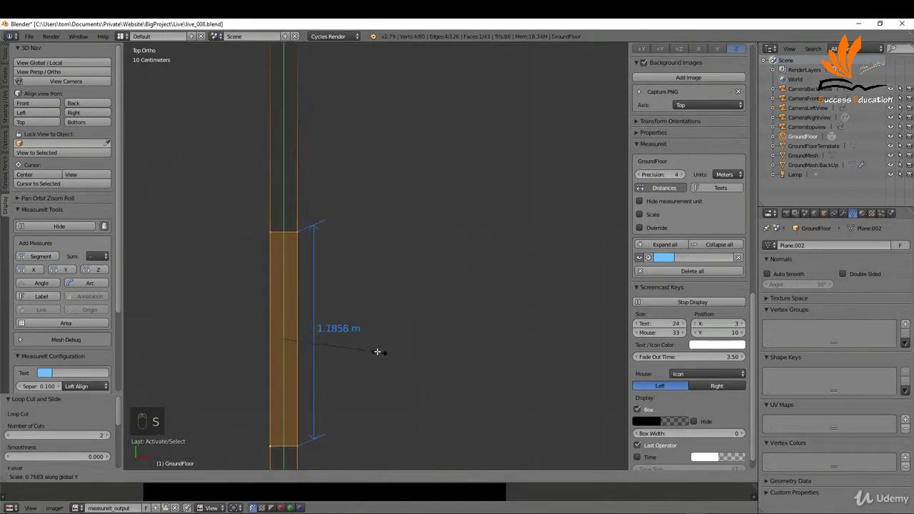
pyautogui.click(318, 336)
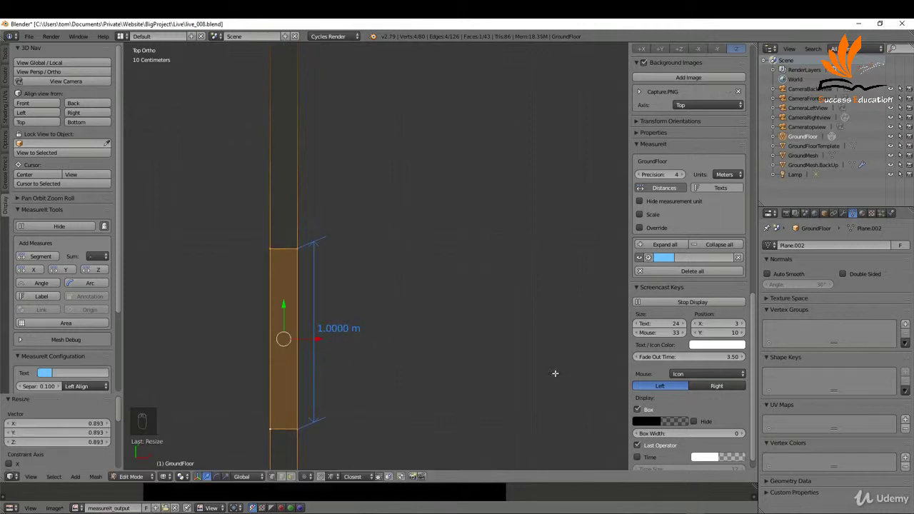
pyautogui.press('x')
pyautogui.click(427, 320)
pyautogui.scroll(-5, 351, 323)
pyautogui.hotkey('ctrl', 'r')
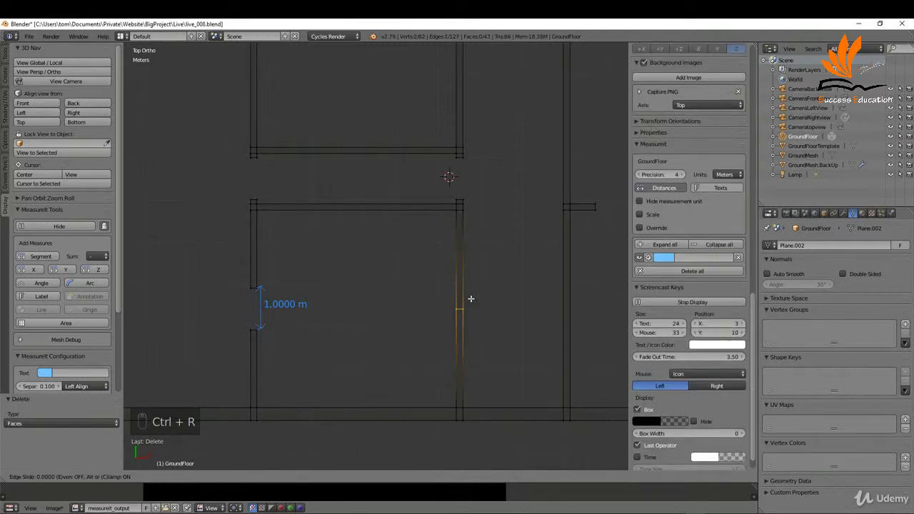
# Step: Loop-cut the right interior wall and align its cut vertices with the left doorway's edges
pyautogui.hotkey('ctrl', 'r')
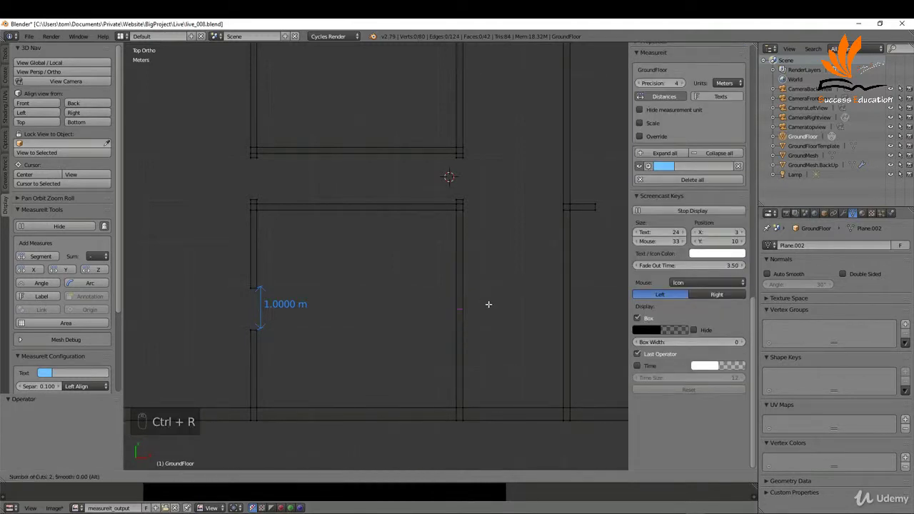
pyautogui.click(489, 305)
pyautogui.rightClick(477, 269)
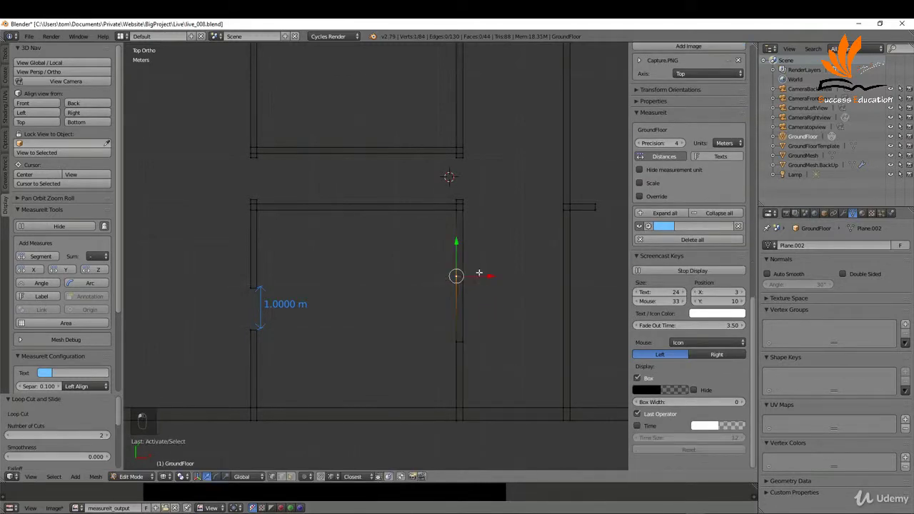
pyautogui.press('g')
pyautogui.press('y')
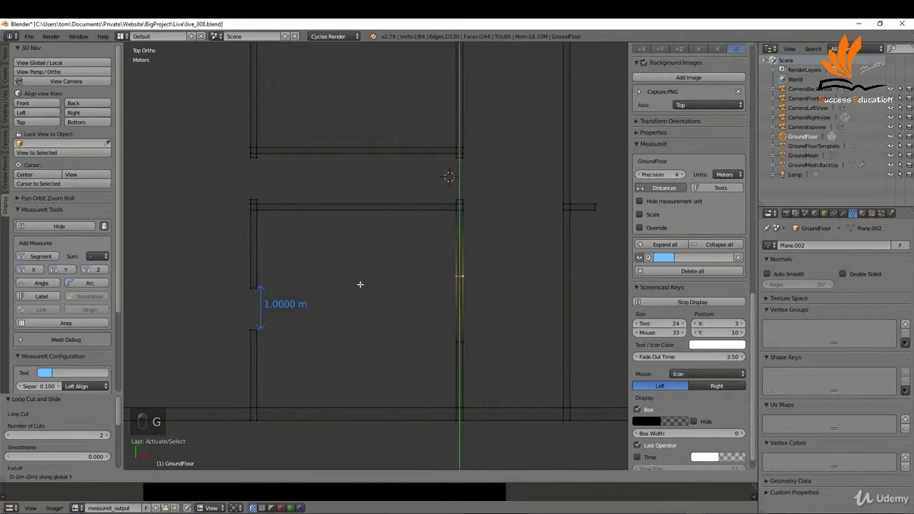
pyautogui.click(261, 286)
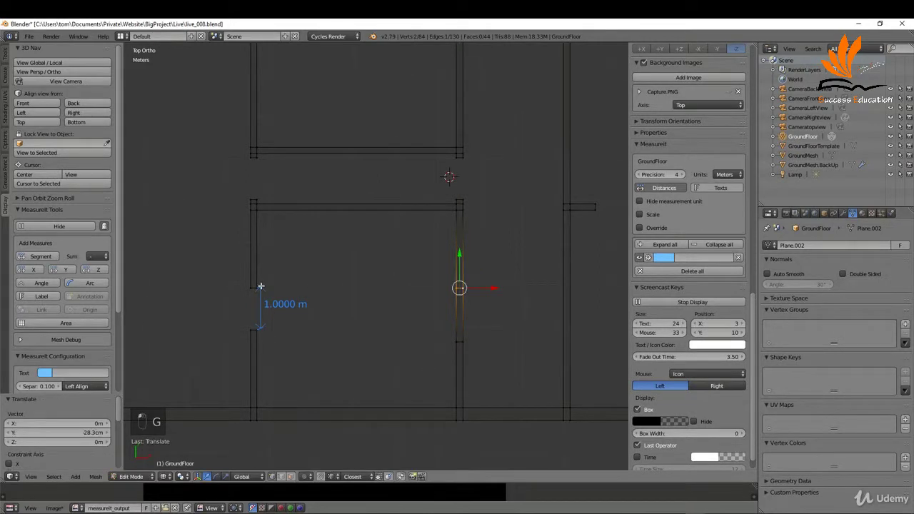
pyautogui.rightClick(444, 341)
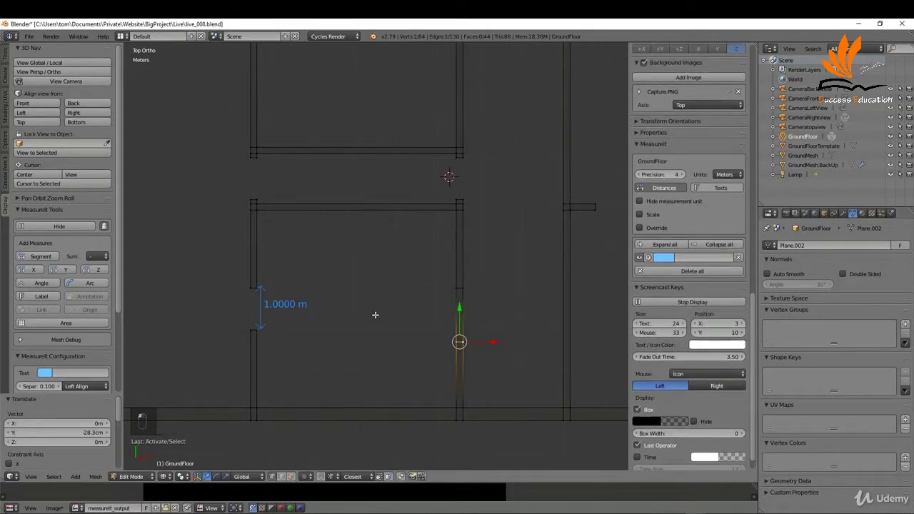
pyautogui.press('g')
pyautogui.press('y')
pyautogui.click(261, 323)
# Step: Slide the door-sized face down near the bottom outer wall and measure the remaining gap
pyautogui.rightClick(459, 303)
pyautogui.press('g')
pyautogui.press('y')
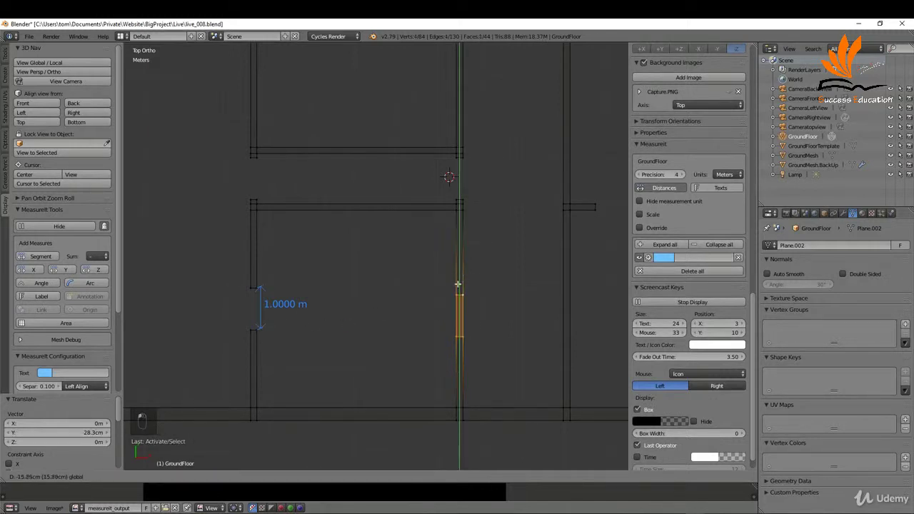
pyautogui.click(459, 344)
pyautogui.scroll(3, 443, 413)
pyautogui.rightClick(453, 400)
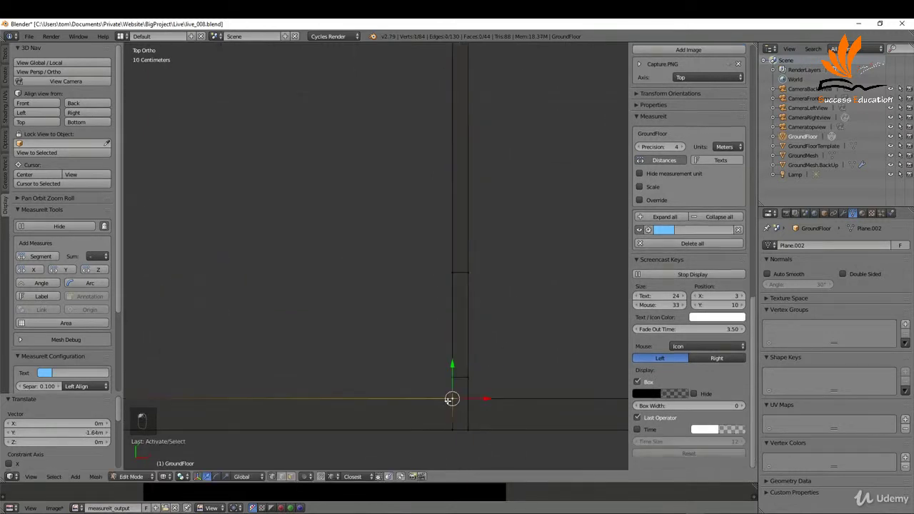
pyautogui.click(41, 256)
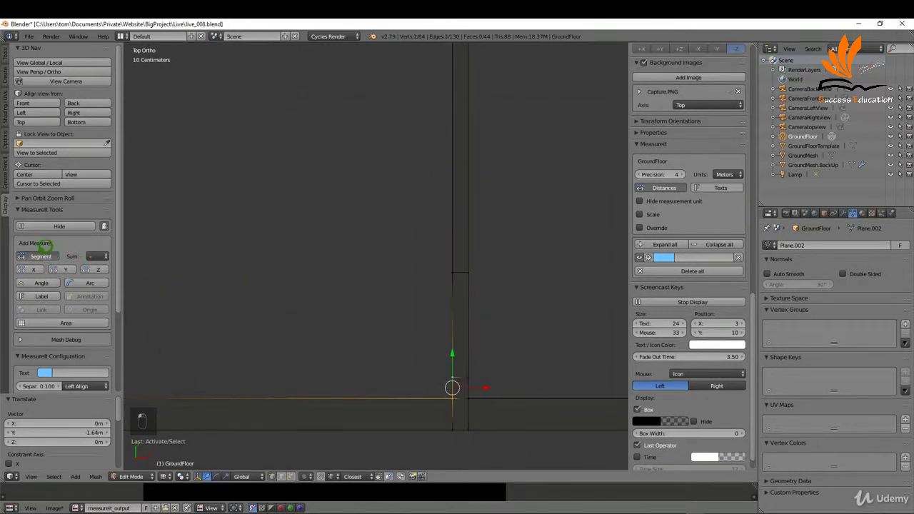
# Step: Move the opening's edge along Y until the gap reads exactly 0.1500 m
pyautogui.press('g')
pyautogui.press('y')
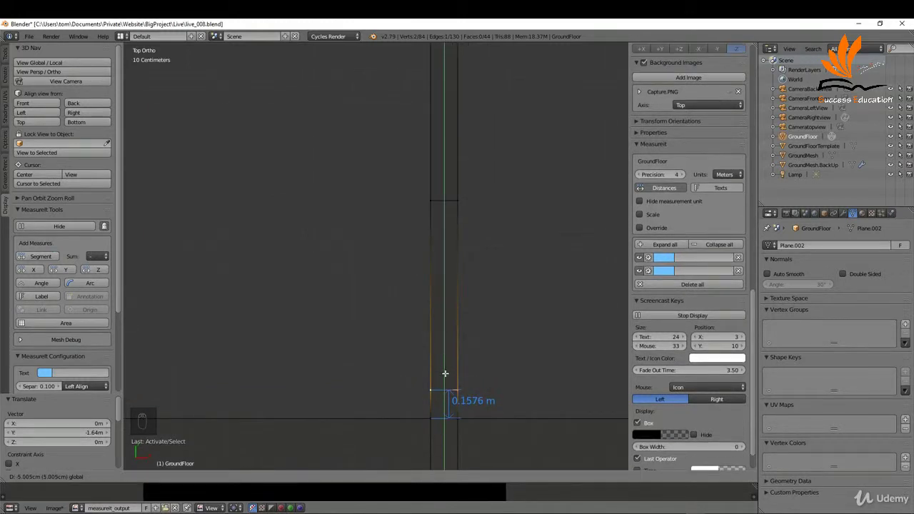
pyautogui.click(443, 374)
pyautogui.scroll(3, 429, 400)
pyautogui.scroll(1, 400, 404)
pyautogui.press('g')
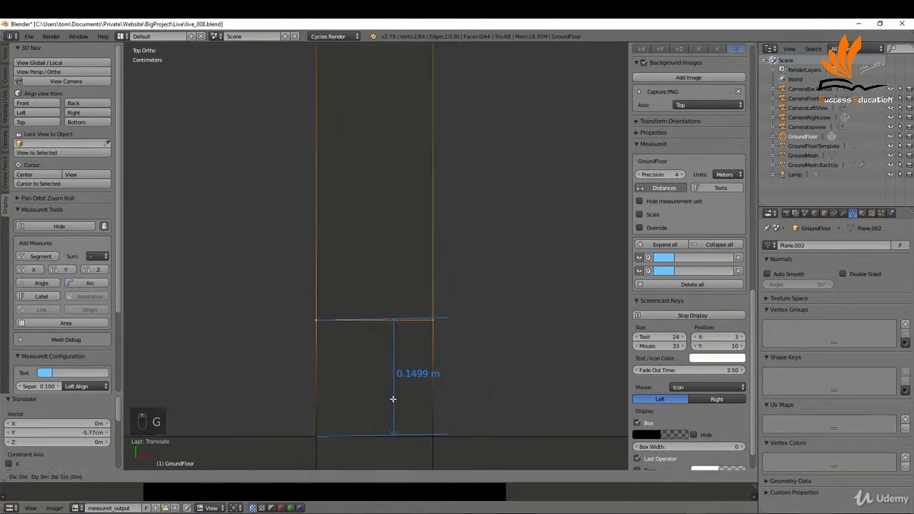
pyautogui.press('y')
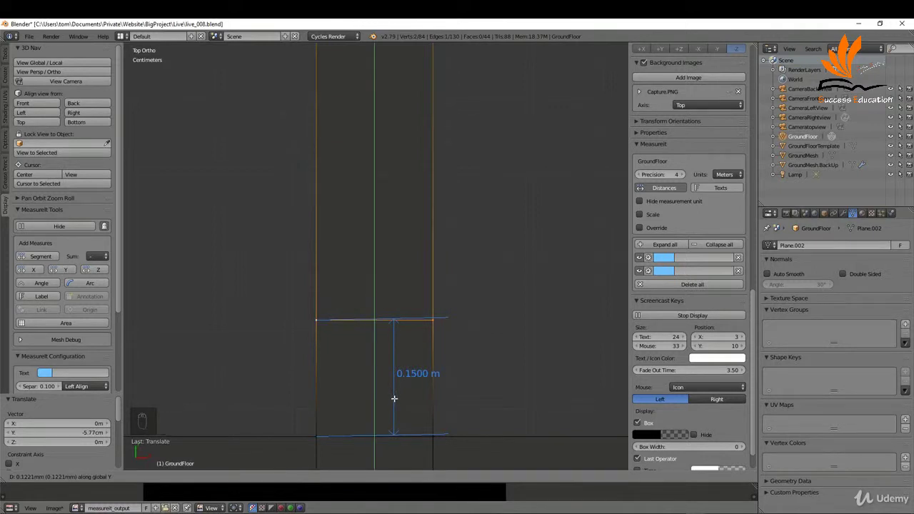
pyautogui.click(394, 399)
pyautogui.scroll(-10, 415, 336)
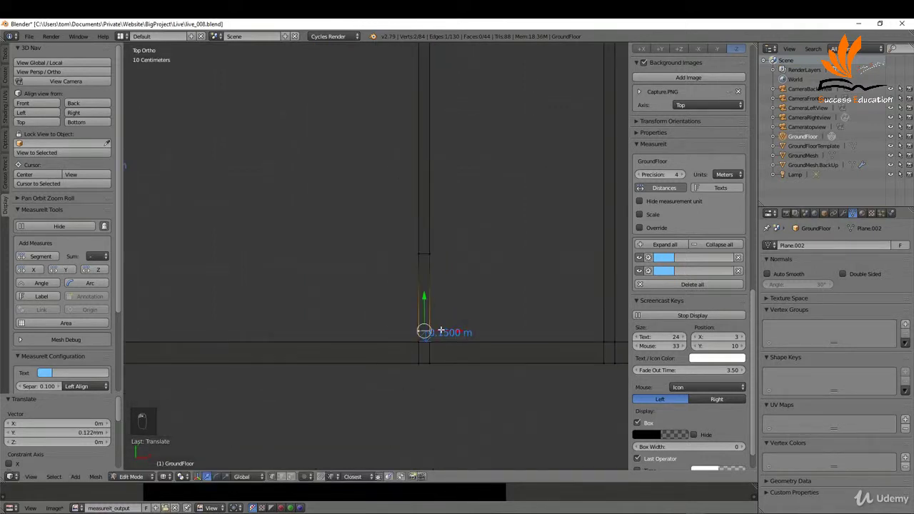
# Step: Select the opening's four corners and delete the face
pyautogui.rightClick(429, 255)
pyautogui.keyDown('shift'); pyautogui.rightClick(420, 255); pyautogui.keyUp('shift')
pyautogui.keyDown('shift'); pyautogui.rightClick(419, 332); pyautogui.keyUp('shift')
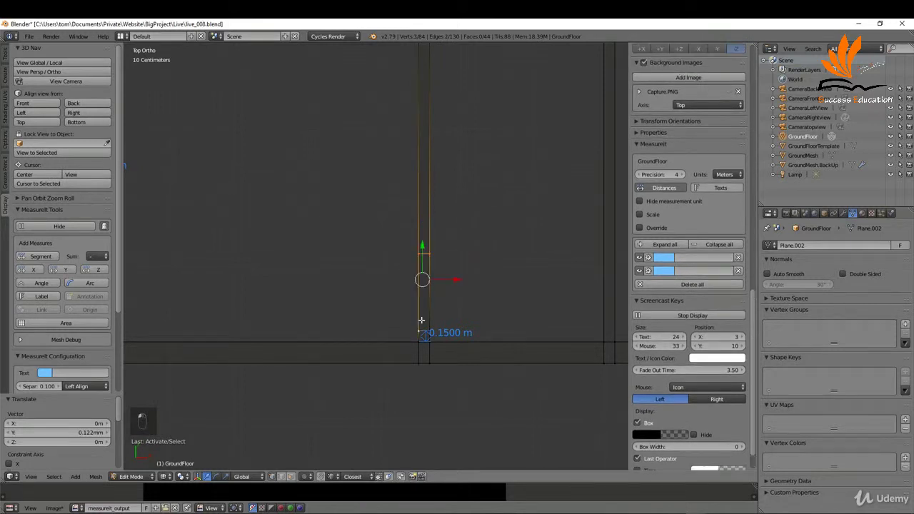
pyautogui.keyDown('shift'); pyautogui.rightClick(429, 333); pyautogui.keyUp('shift')
pyautogui.press('x')
pyautogui.click(481, 294)
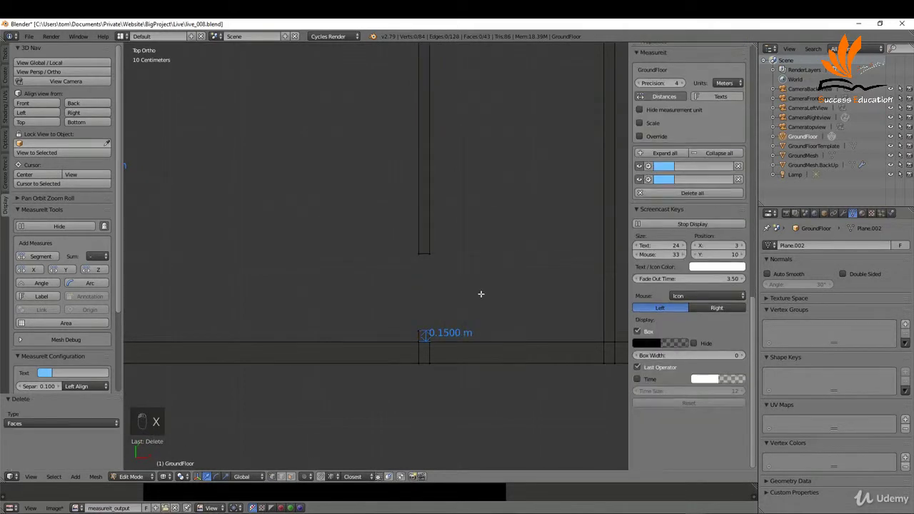
pyautogui.scroll(-5, 431, 292)
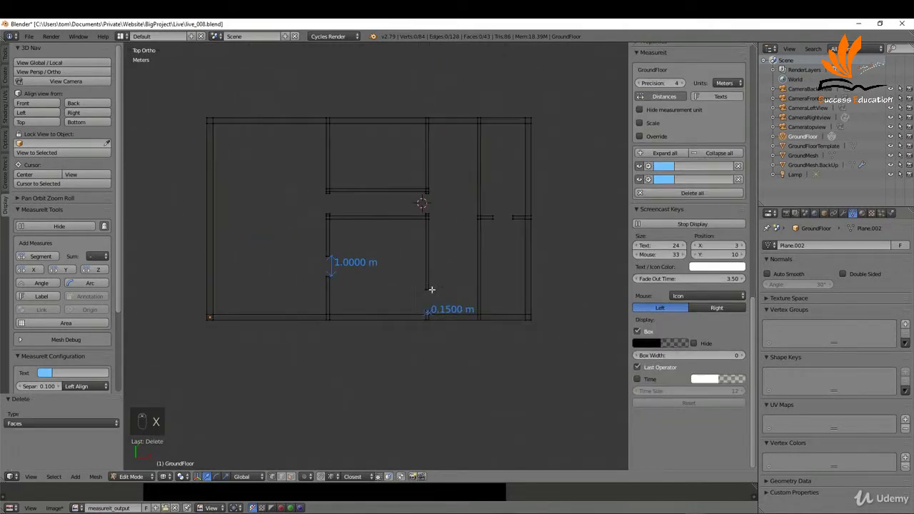
# Step: Remove the 1.0000 m and 0.1500 m measurement labels
pyautogui.click(738, 166)
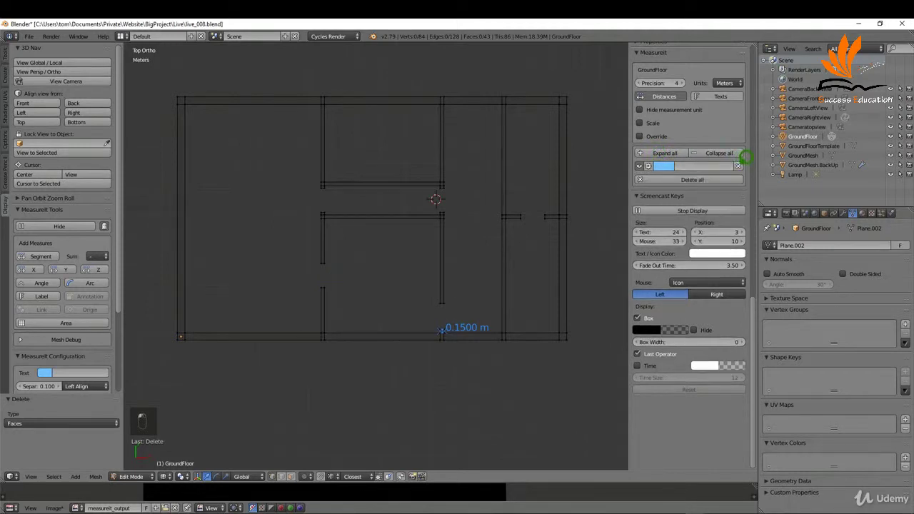
pyautogui.click(738, 166)
pyautogui.scroll(4, 457, 194)
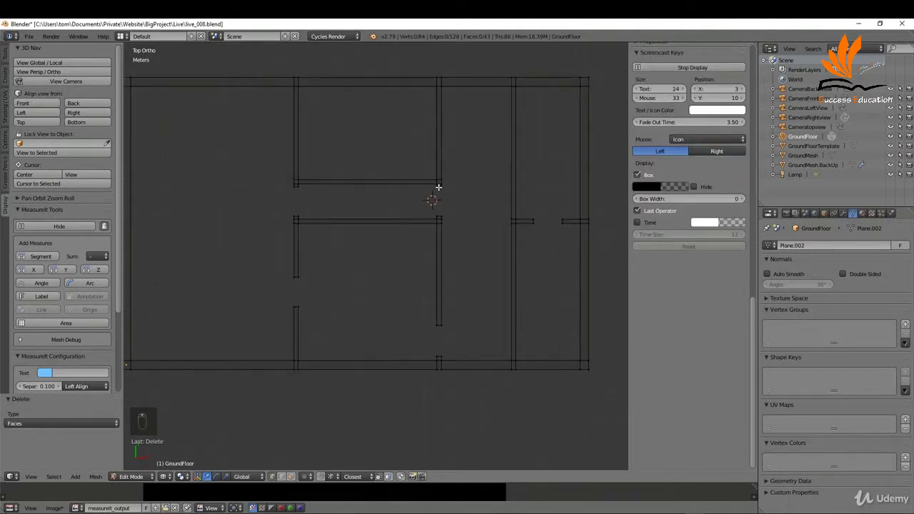
# Step: Add loop cuts across the lower and upper horizontal walls at their default positions
pyautogui.hotkey('ctrl', 'r')
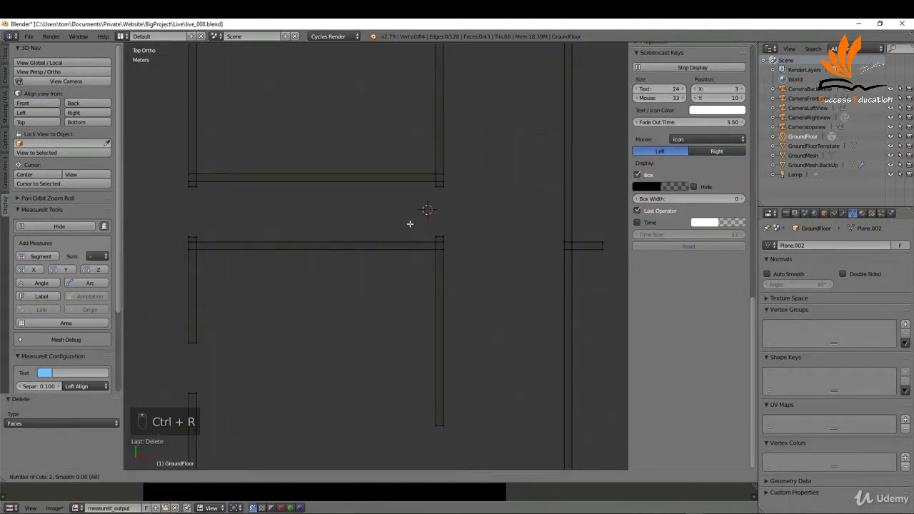
pyautogui.click(411, 224)
pyautogui.rightClick(411, 224)
pyautogui.hotkey('ctrl', 'r')
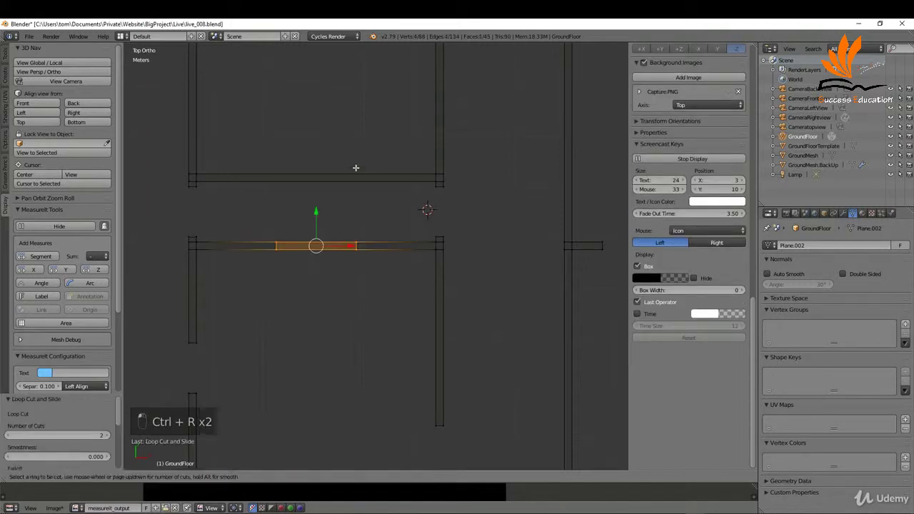
pyautogui.click(355, 167)
pyautogui.rightClick(355, 168)
# Step: Measure the distance between the cuts and box-select the faces between them
pyautogui.rightClick(369, 256)
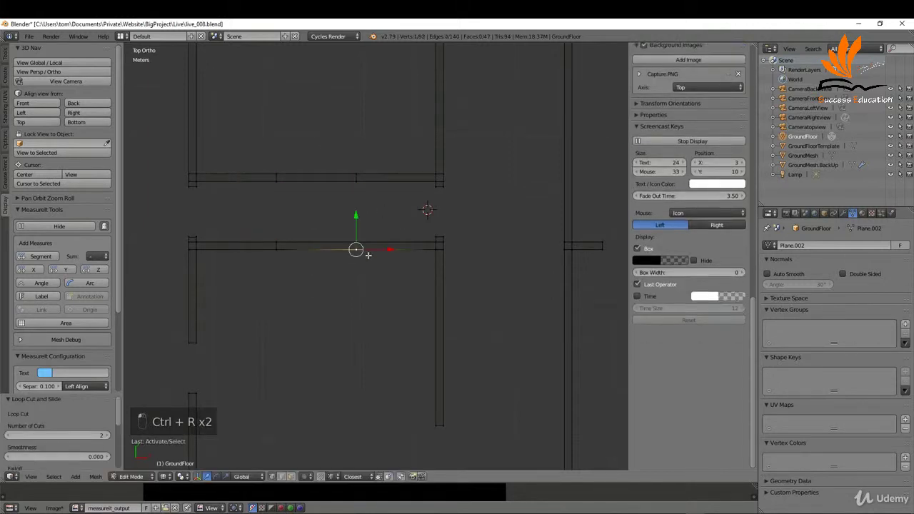
pyautogui.keyDown('shift'); pyautogui.rightClick(282, 254); pyautogui.keyUp('shift')
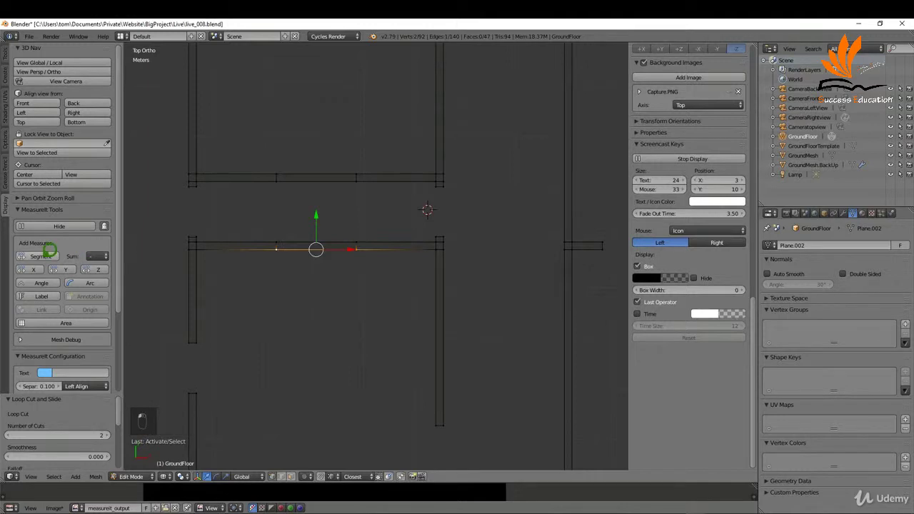
pyautogui.click(40, 256)
pyautogui.press('b')
pyautogui.moveTo(259, 149); pyautogui.dragTo(350, 270)
pyautogui.scroll(6, 350, 264)
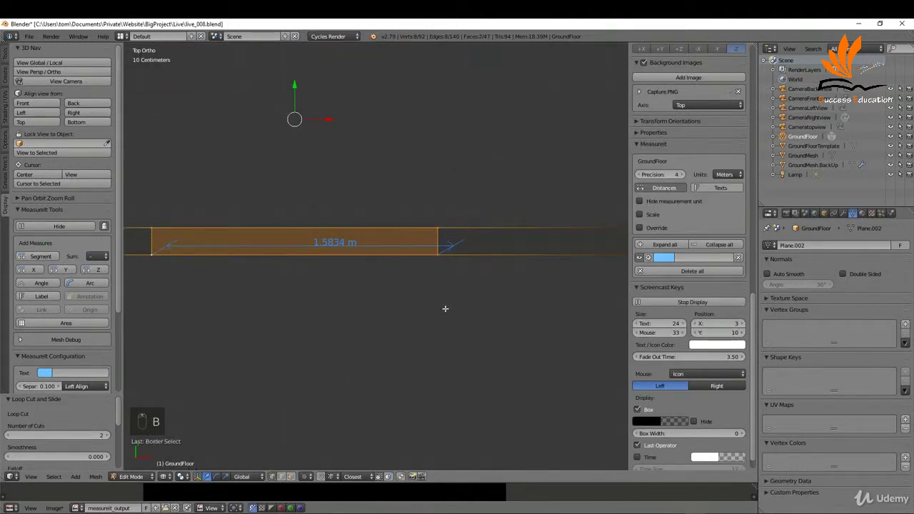
# Step: Scale the selected wall section along X to exactly 1.0000 m
pyautogui.press('s')
pyautogui.press('x')
pyautogui.click(280, 230)
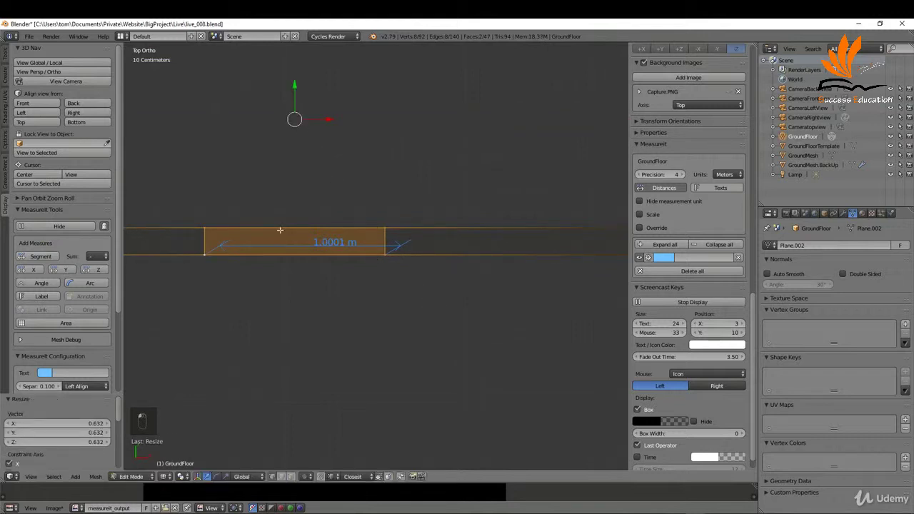
pyautogui.scroll(7, 337, 245)
pyautogui.press('s')
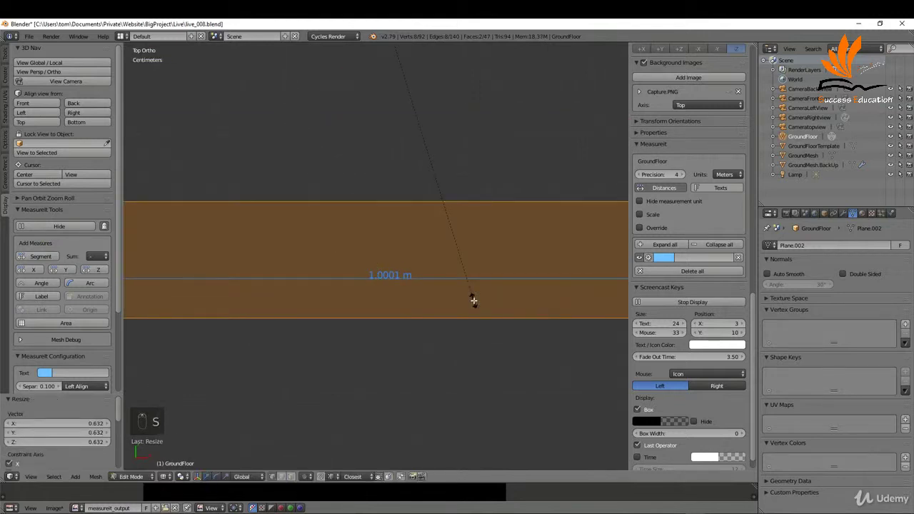
pyautogui.press('x')
pyautogui.click(401, 291)
pyautogui.scroll(-5, 421, 283)
# Step: Delete the section's faces to open the doorway
pyautogui.press('x')
pyautogui.click(431, 243)
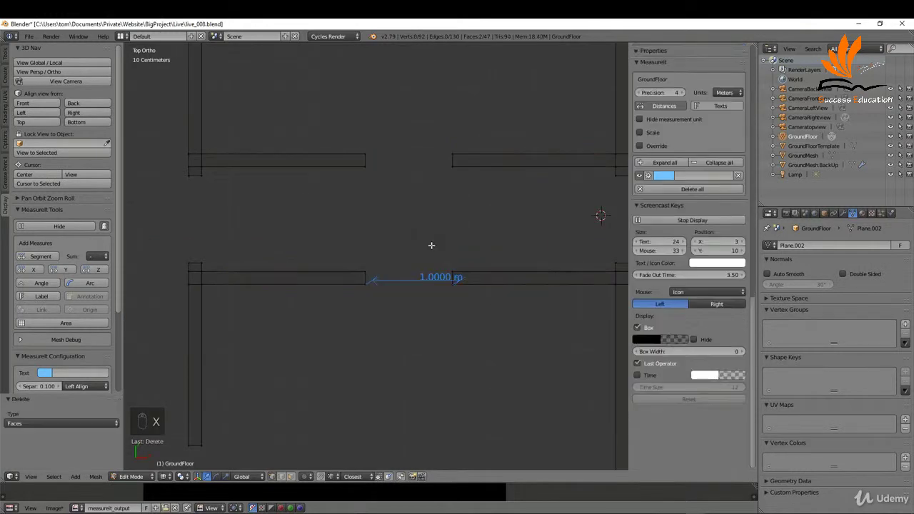
pyautogui.scroll(-4, 286, 260)
# Step: Move the edges bordering both door openings 1.74 m to the right along X
pyautogui.press('b')
pyautogui.moveTo(294, 176); pyautogui.dragTo(389, 301)
pyautogui.press('g')
pyautogui.press('x')
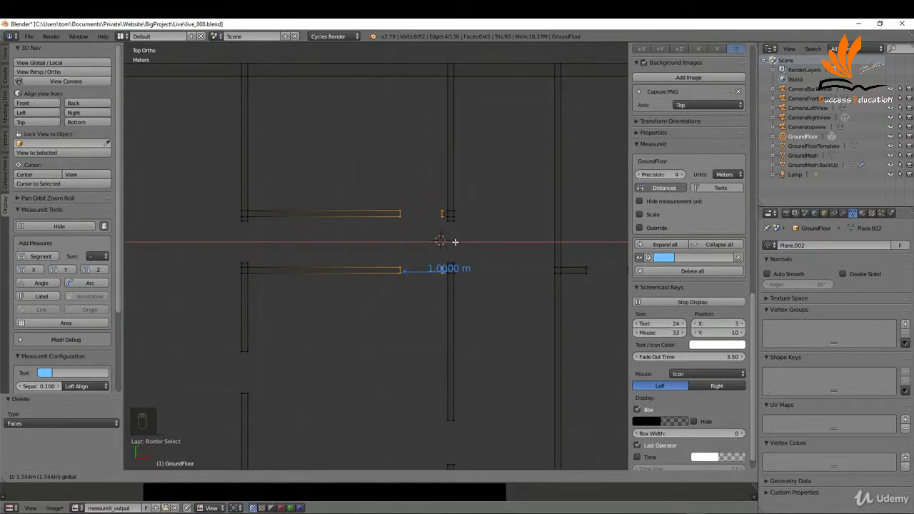
pyautogui.click(455, 243)
# Step: Measure the wall-end gap and slide the wall-end vertices along X to sit 0.15 m from the vertical wall
pyautogui.scroll(3, 437, 204)
pyautogui.rightClick(437, 204)
pyautogui.scroll(1, 437, 203)
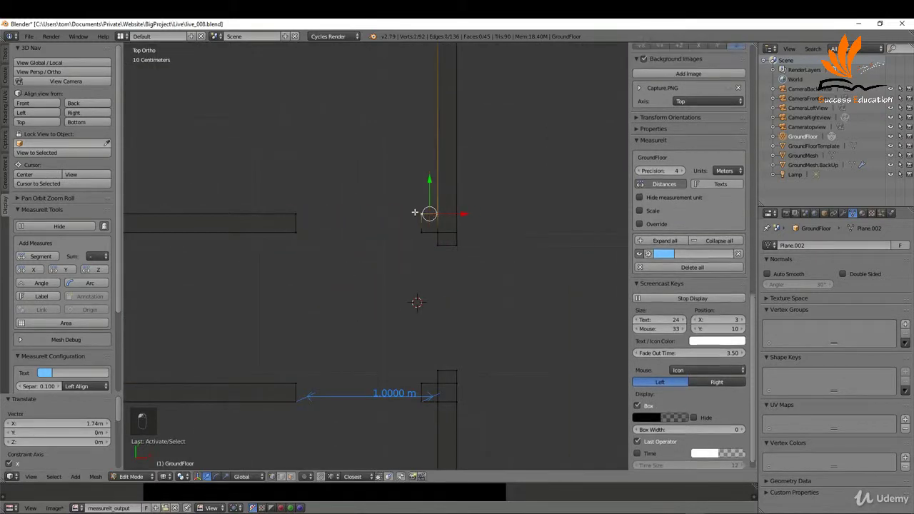
pyautogui.click(40, 256)
pyautogui.press('a')
pyautogui.press('b')
pyautogui.moveTo(245, 174); pyautogui.dragTo(425, 434)
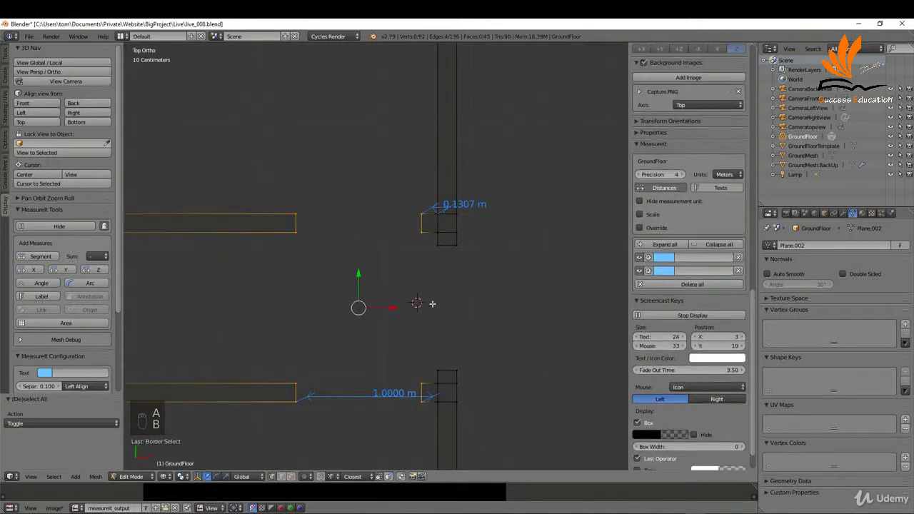
pyautogui.press('g')
pyautogui.press('x')
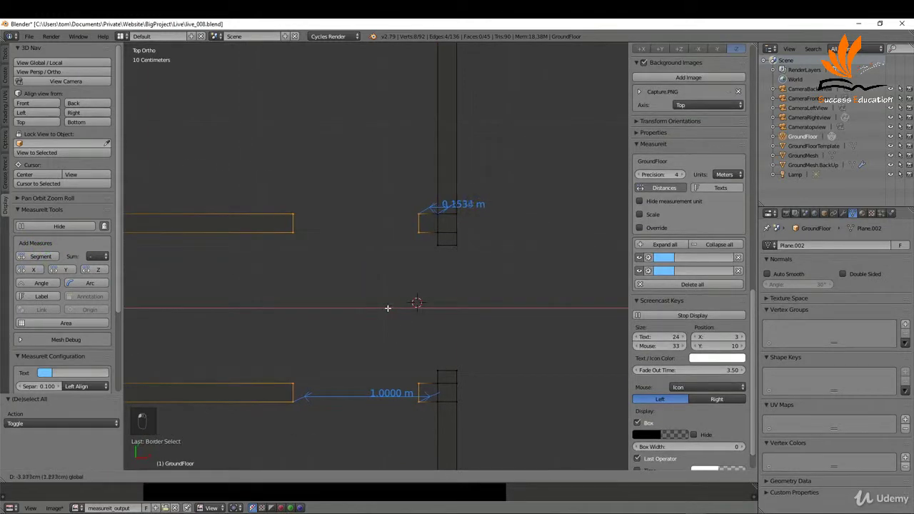
pyautogui.click(390, 307)
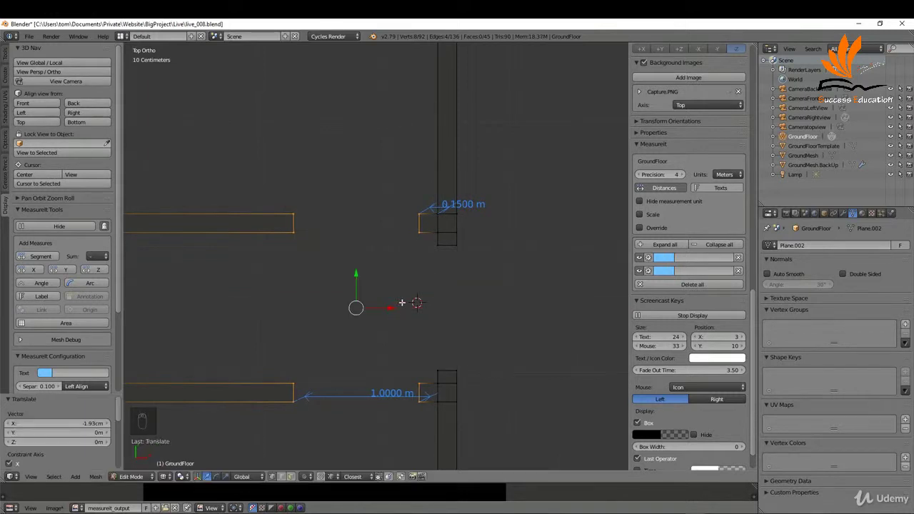
# Step: Delete the 1.0000 m and 0.1500 m measurements and deselect all geometry
pyautogui.scroll(-4, 414, 290)
pyautogui.click(739, 257)
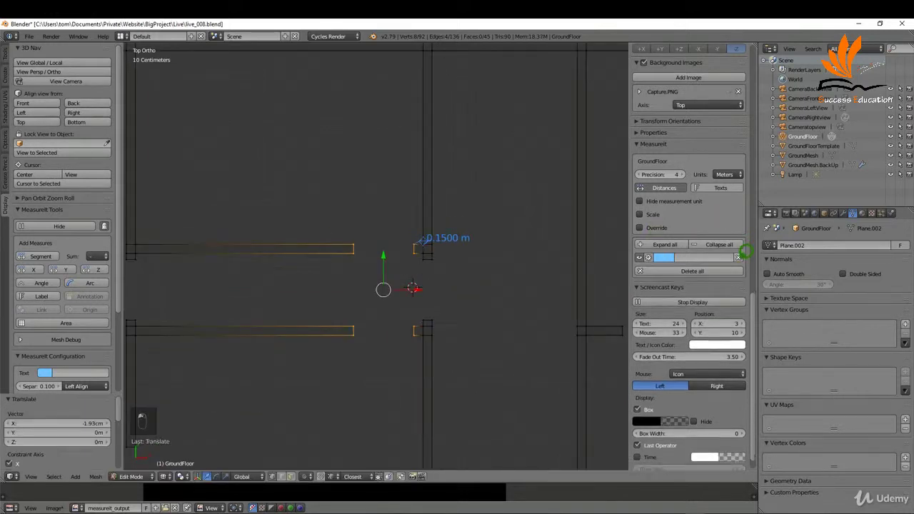
pyautogui.click(740, 257)
pyautogui.press('a')
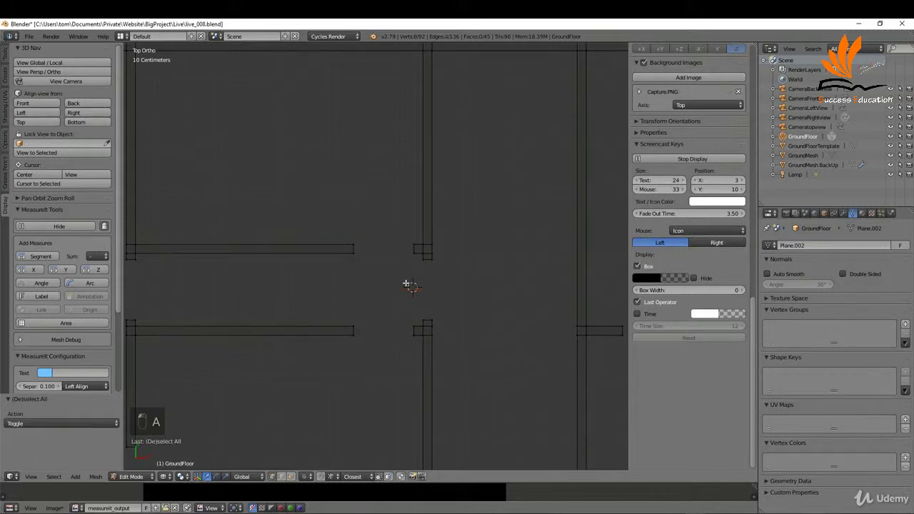
pyautogui.scroll(-3, 360, 307)
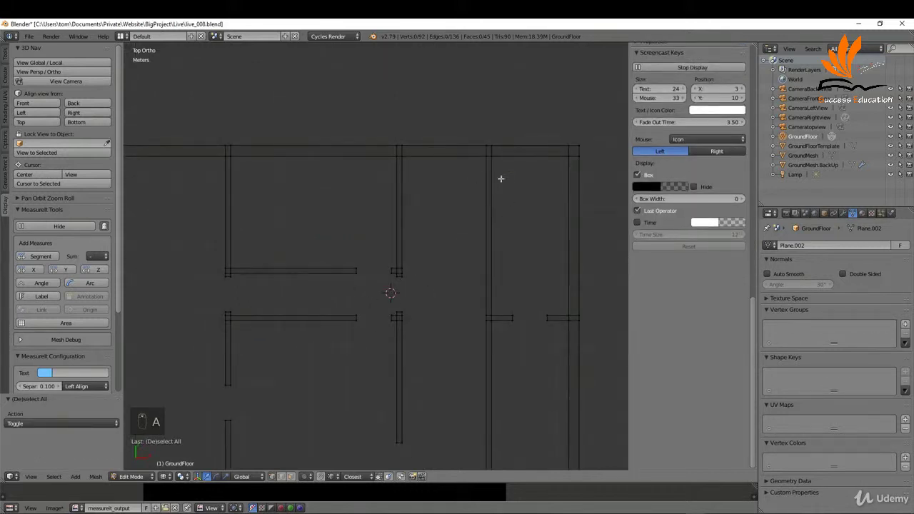
# Step: Add two loop cuts across the right vertical interior wall
pyautogui.hotkey('ctrl', 'r')
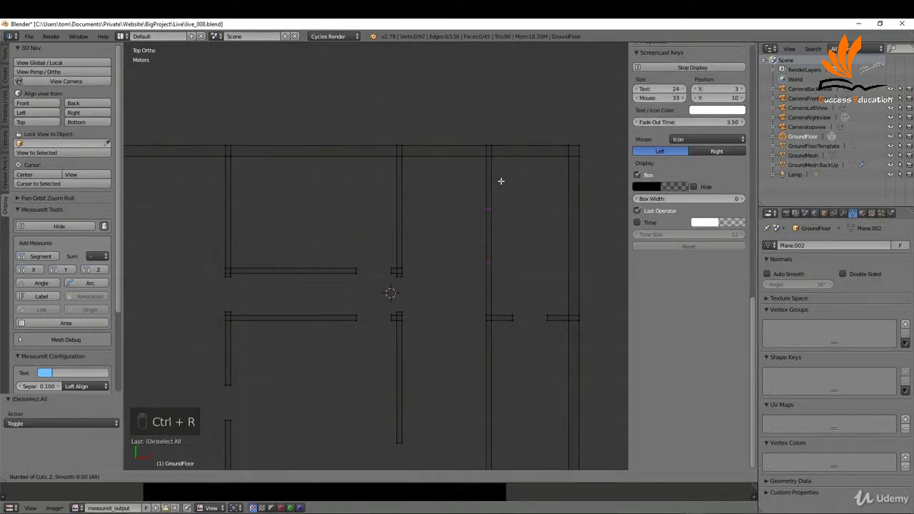
pyautogui.click(501, 181)
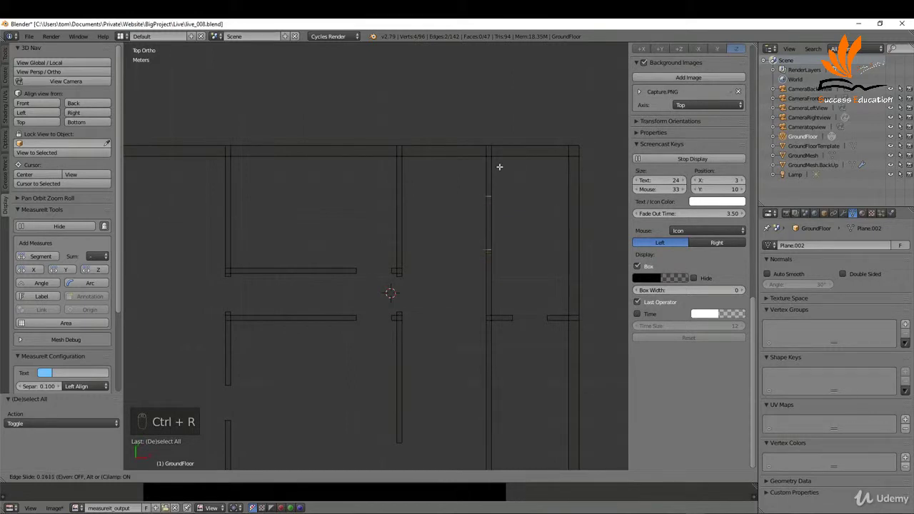
pyautogui.click(500, 143)
pyautogui.scroll(3, 496, 172)
# Step: Measure the new strip and move it to sit 0.15 m below the top wall
pyautogui.rightClick(489, 159)
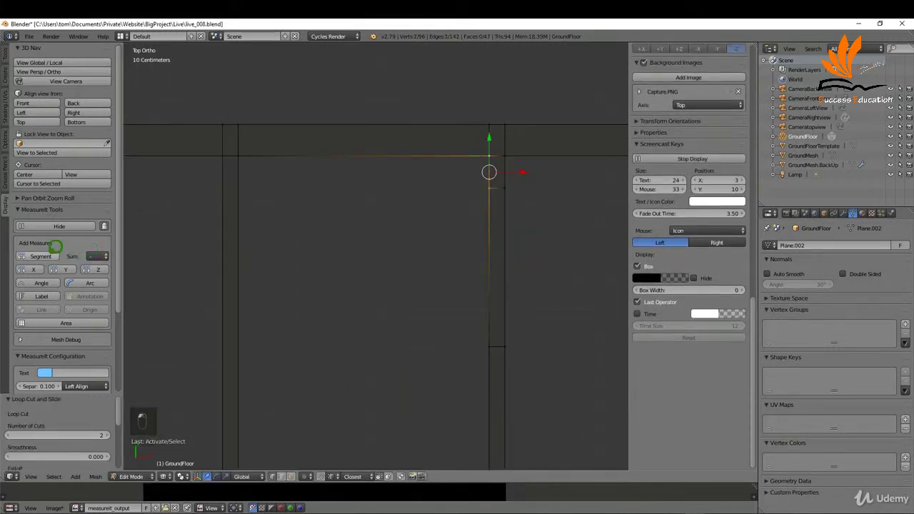
pyautogui.click(41, 256)
pyautogui.keyDown('shift'); pyautogui.moveTo(490, 200); pyautogui.dragTo(521, 265); pyautogui.keyUp('shift')
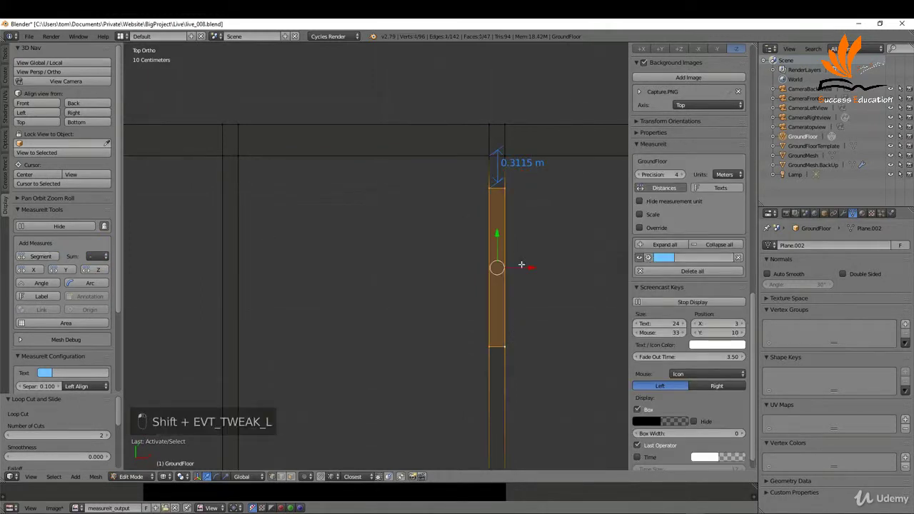
pyautogui.moveTo(498, 234); pyautogui.dragTo(500, 214)
pyautogui.scroll(6, 509, 150)
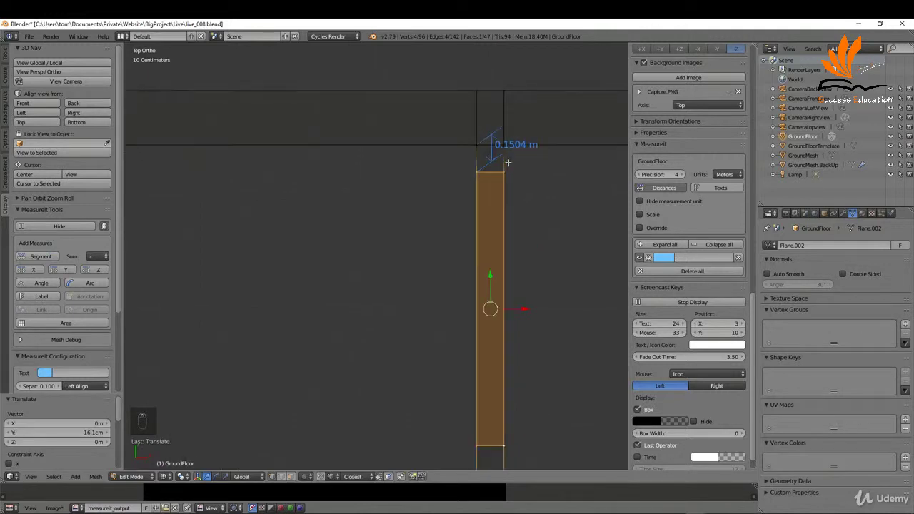
pyautogui.press('g')
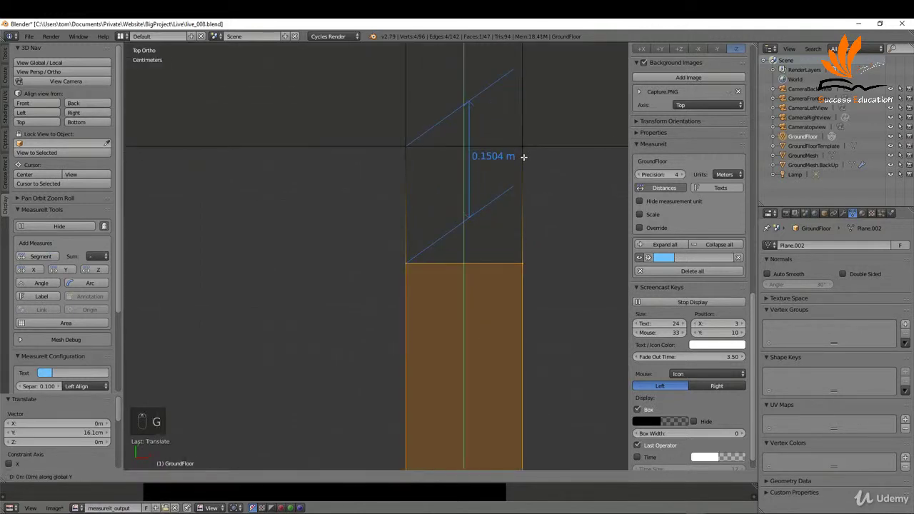
pyautogui.click(524, 154)
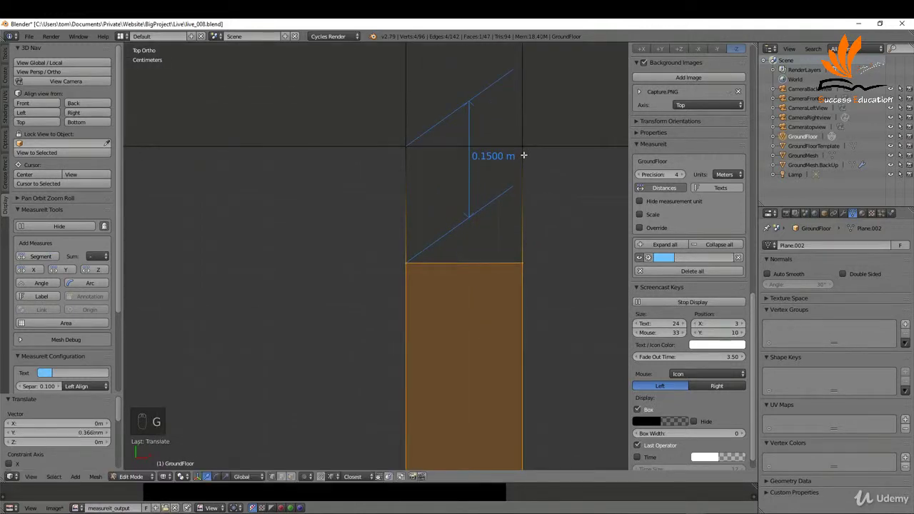
pyautogui.scroll(-5, 458, 160)
pyautogui.scroll(-4, 458, 160)
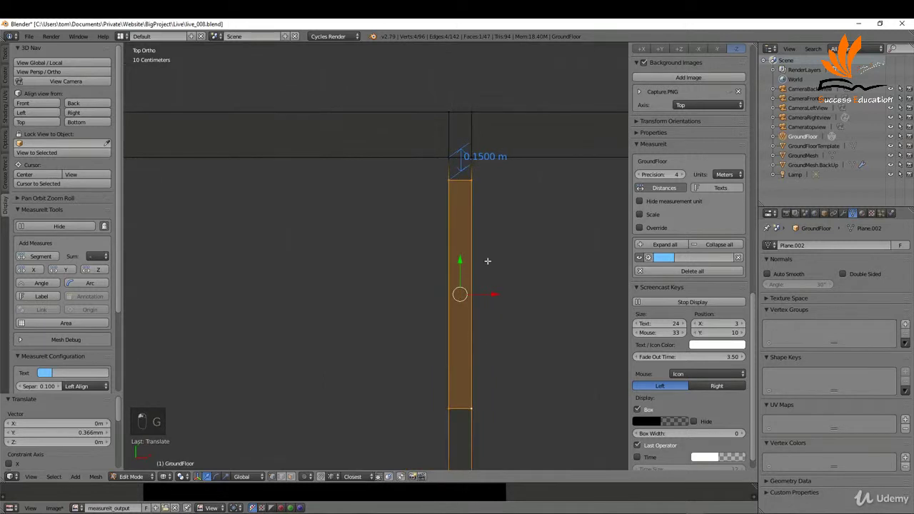
# Step: Measure the strip's left edge and move its bottom edge along Y for exactly 1.0000 m length
pyautogui.click(444, 398)
pyautogui.keyDown('shift'); pyautogui.click(435, 186); pyautogui.keyUp('shift')
pyautogui.click(45, 253)
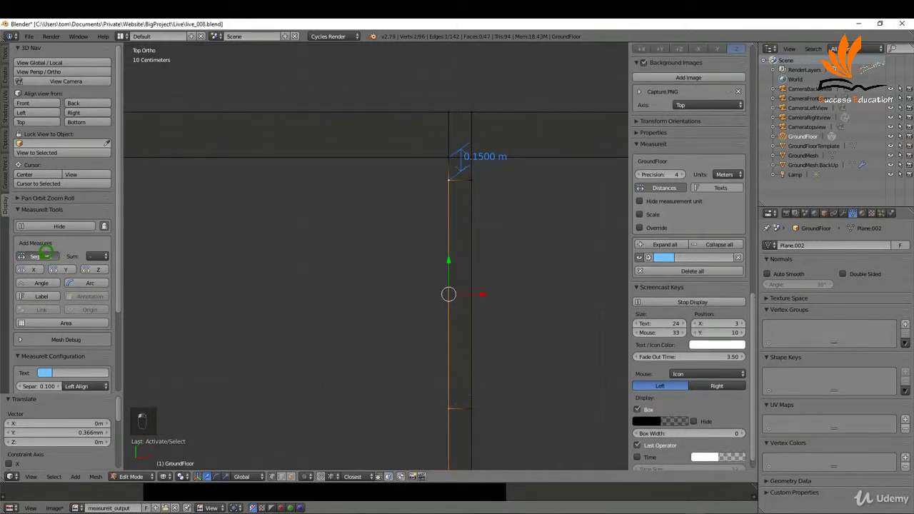
pyautogui.rightClick(460, 409)
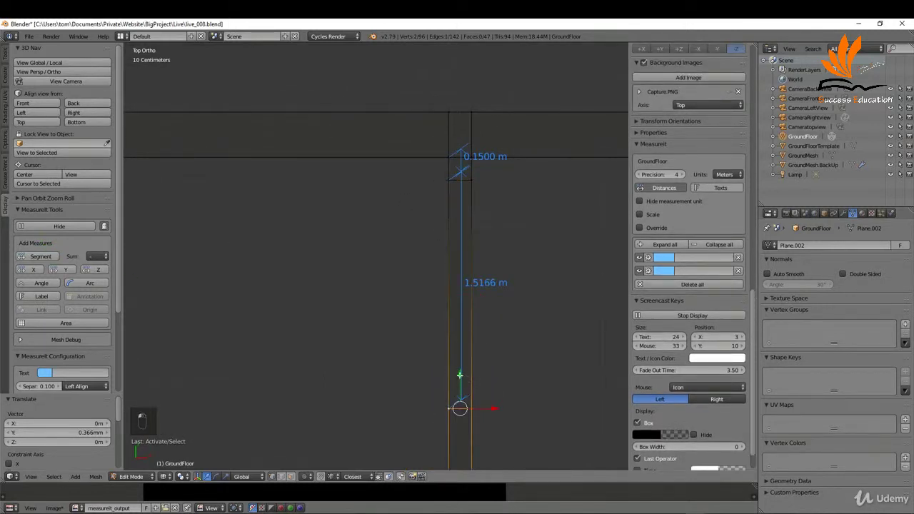
pyautogui.press('g')
pyautogui.press('y')
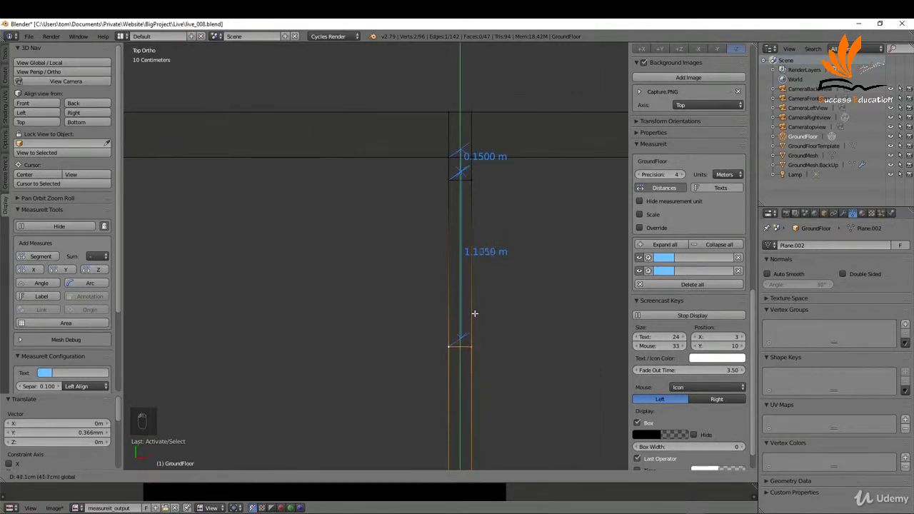
pyautogui.click(474, 289)
pyautogui.scroll(2, 477, 274)
pyautogui.scroll(6, 465, 247)
pyautogui.press('g')
pyautogui.press('y')
pyautogui.click(437, 296)
pyautogui.scroll(-5, 449, 292)
# Step: Select the strip face and delete it to open the doorway
pyautogui.keyDown('shift'); pyautogui.rightClick(469, 190); pyautogui.keyUp('shift')
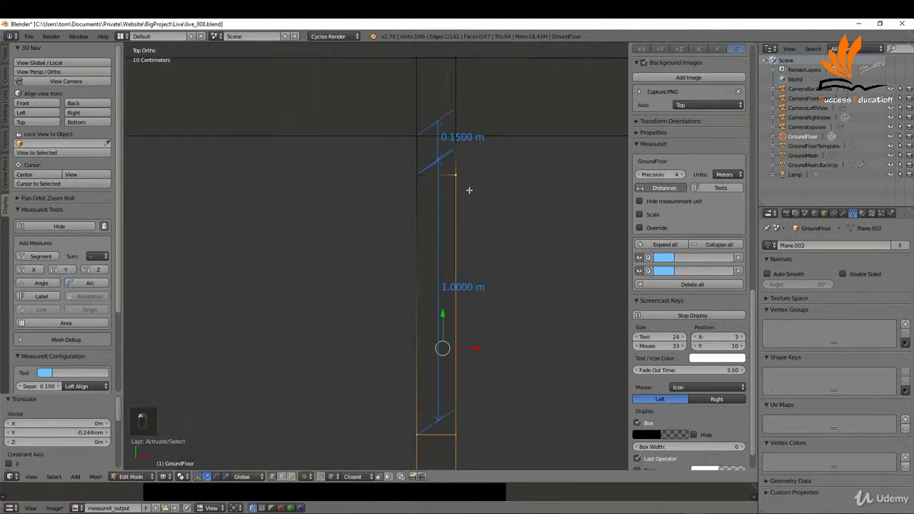
pyautogui.keyDown('shift'); pyautogui.rightClick(431, 189); pyautogui.keyUp('shift')
pyautogui.press('x')
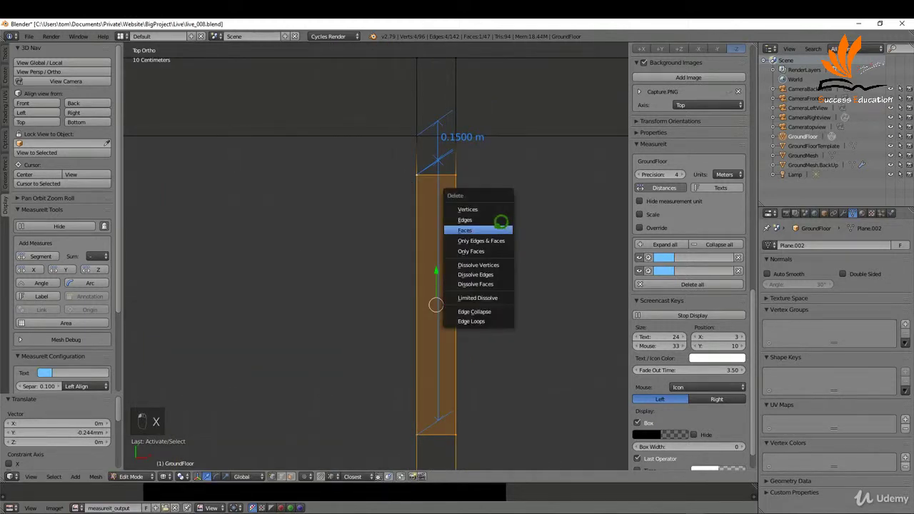
pyautogui.click(500, 230)
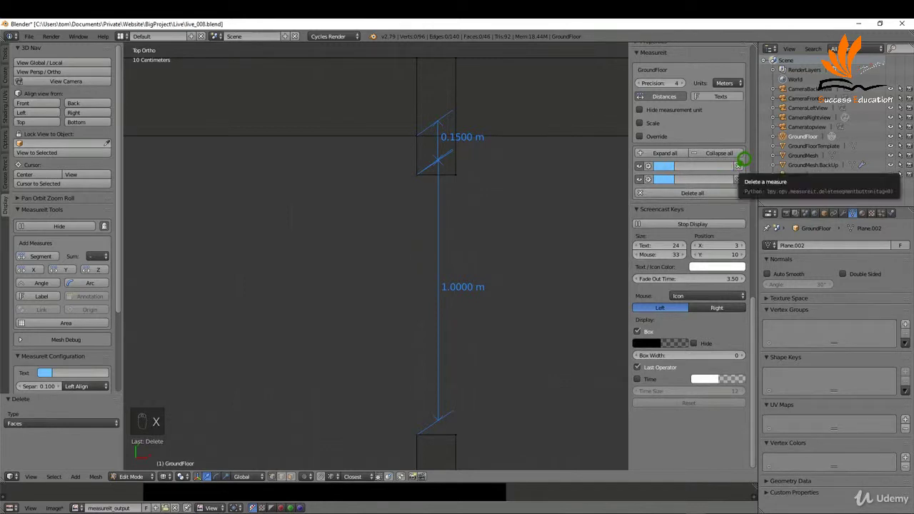
# Step: Remove the 0.1500 m and 1.0000 m measurements
pyautogui.click(739, 179)
pyautogui.click(739, 165)
pyautogui.scroll(-5, 458, 239)
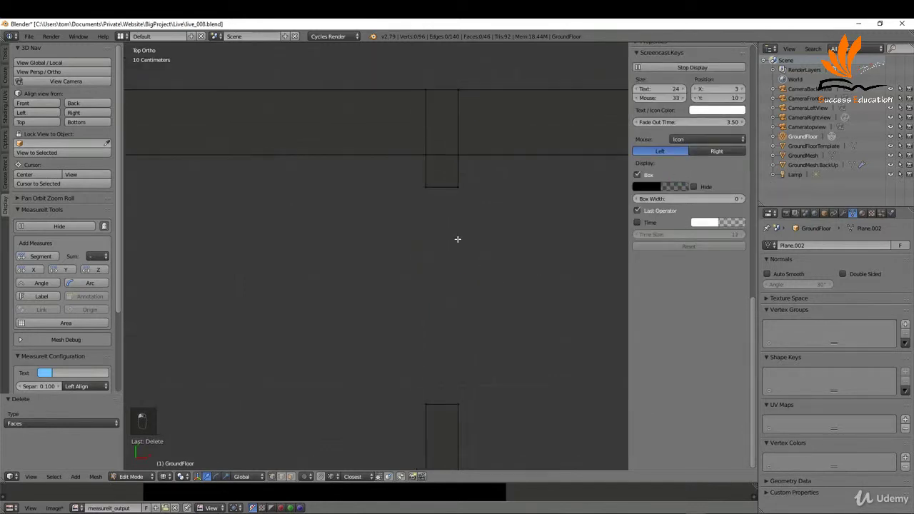
pyautogui.scroll(-4, 488, 200)
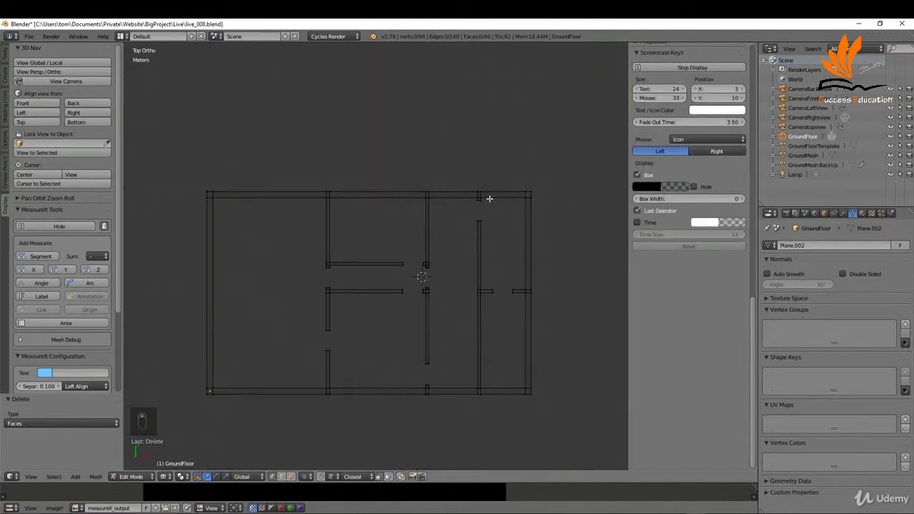